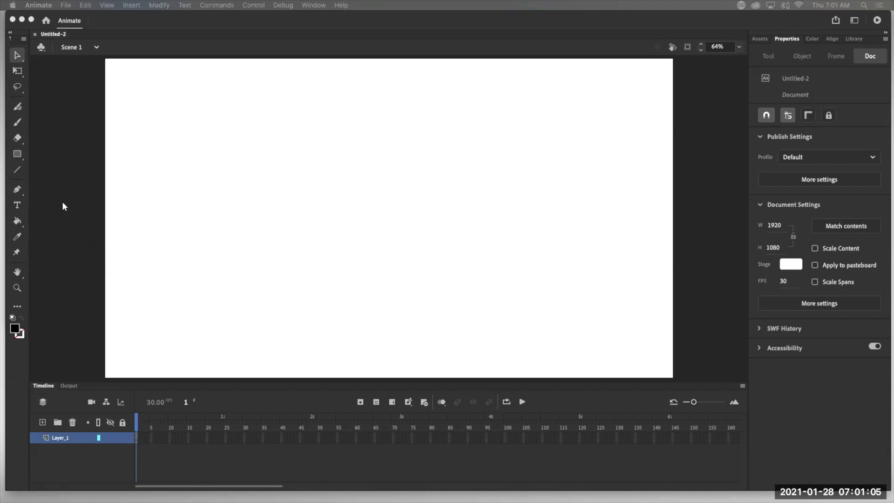
Draw a black square on the left side of the stage with the Rectangle tool
click(21, 152)
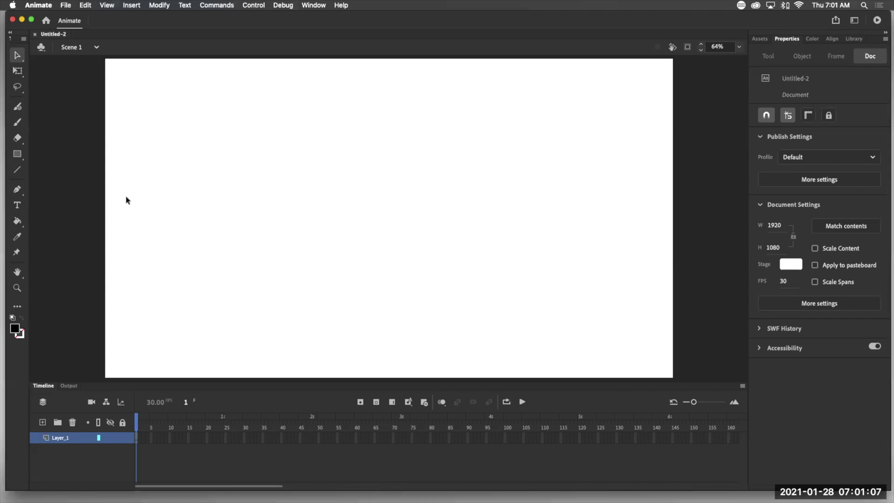
click(18, 154)
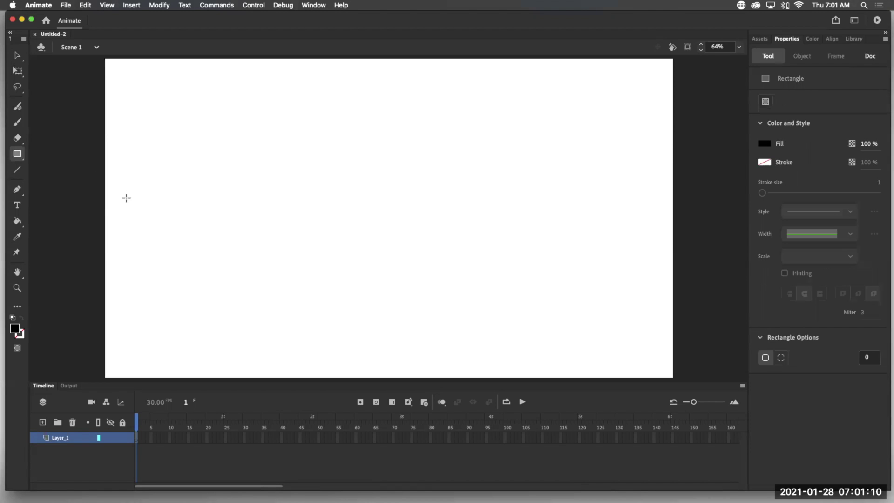
drag(125, 196, 204, 238)
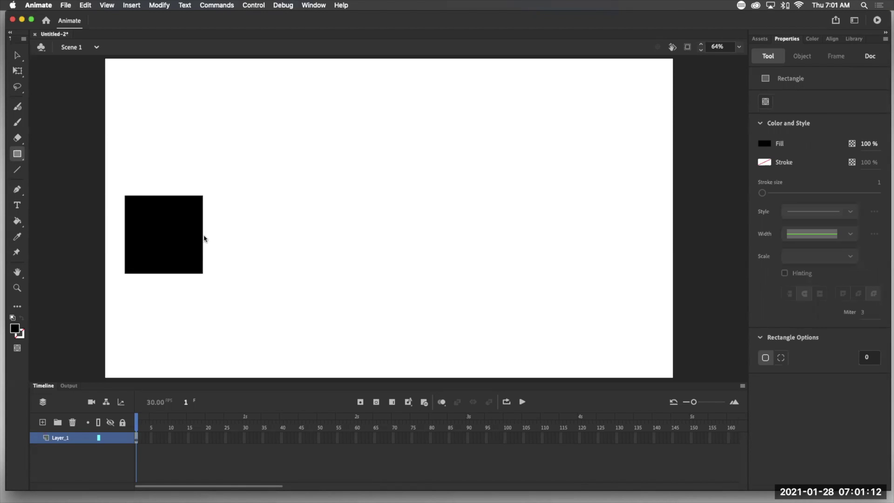
Turn on onion skinning and insert a keyframe at frame 60 of Layer_1
click(442, 402)
click(356, 438)
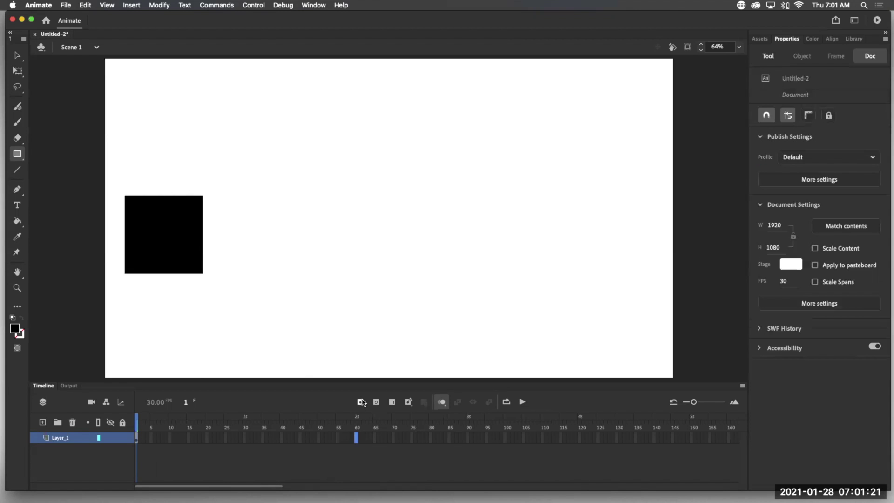
key(F6)
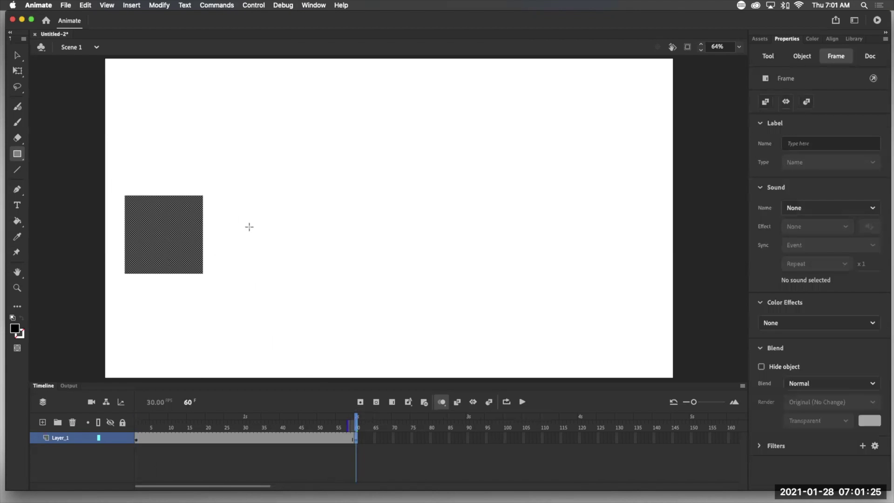
click(284, 276)
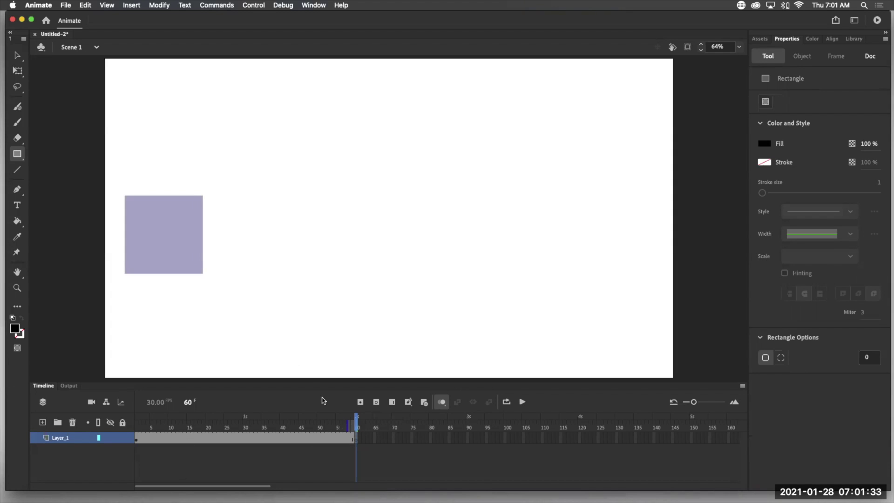
At frame 60, draw a black circle over the square and move it to the stage's right edge
click(18, 154)
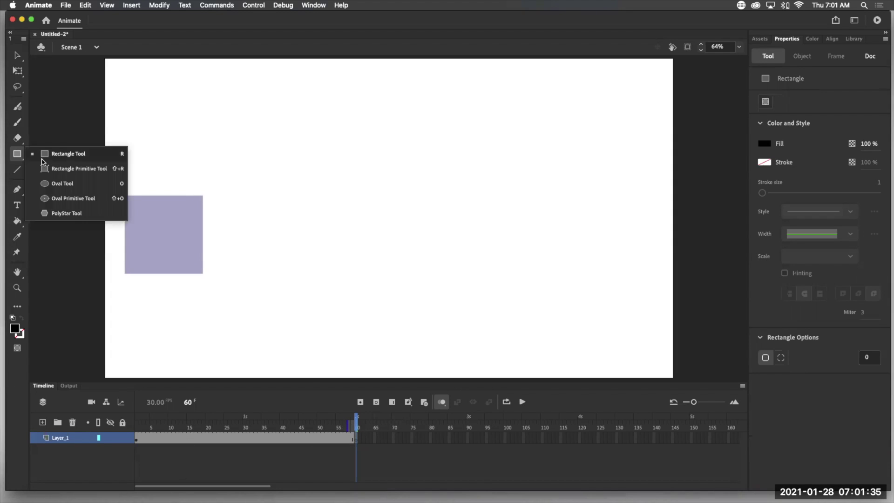
click(65, 181)
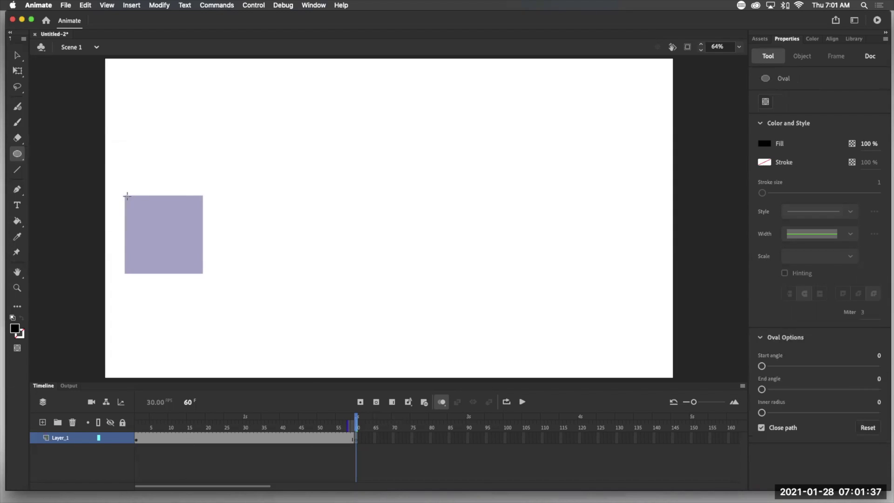
drag(146, 206, 204, 256)
key(v)
drag(104, 166, 264, 294)
drag(163, 229, 632, 234)
Create a shape tween on Layer_1, scrub the square-to-circle morph, and turn off onion skinning
click(298, 441)
click(299, 441)
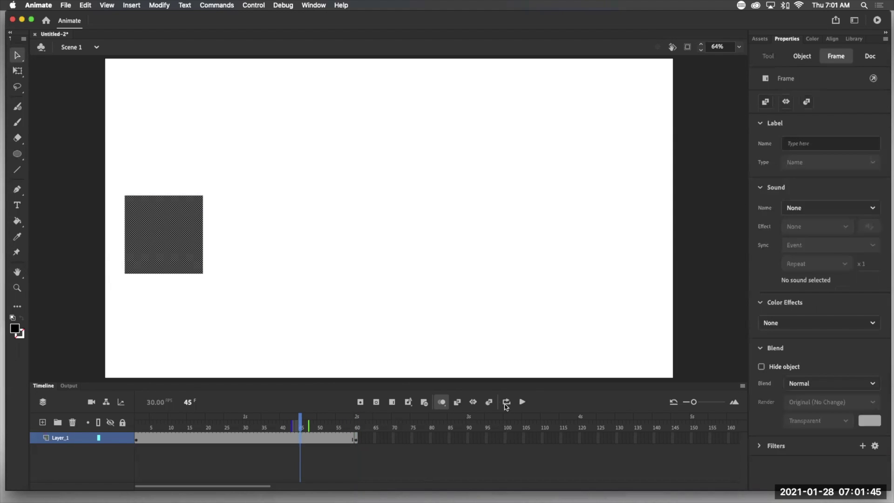
click(489, 403)
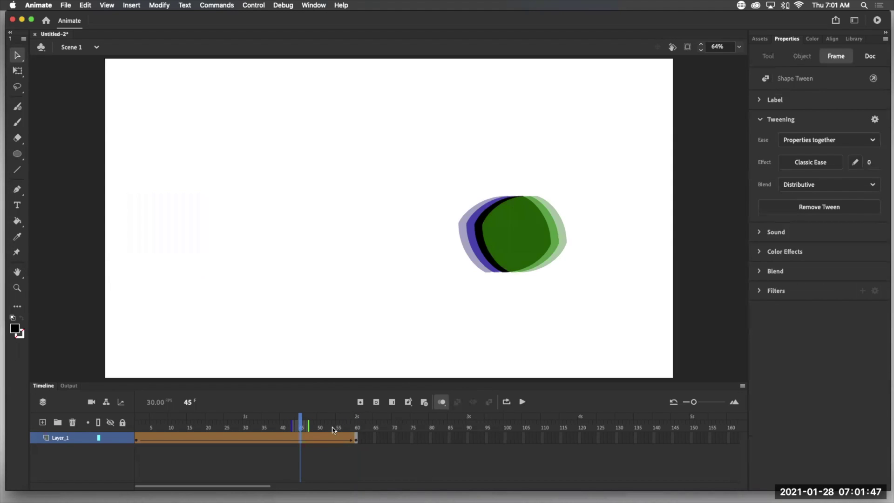
drag(305, 419, 357, 436)
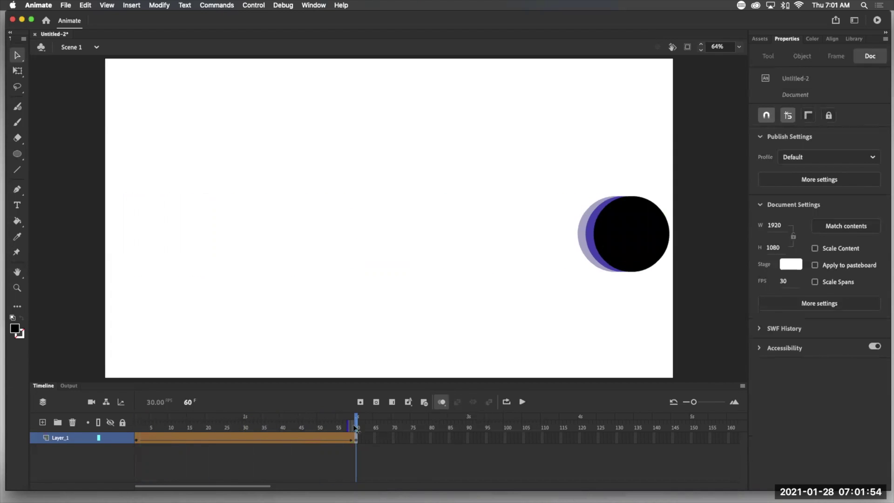
drag(355, 429, 124, 430)
click(441, 402)
click(138, 424)
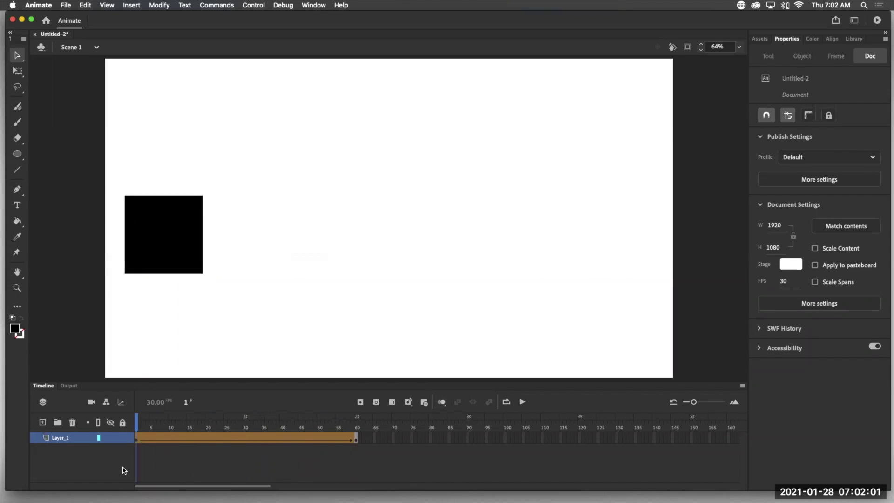
Hide Layer_1, add Layer_2, brush a circle outline on the left, and go to frame 60
click(110, 438)
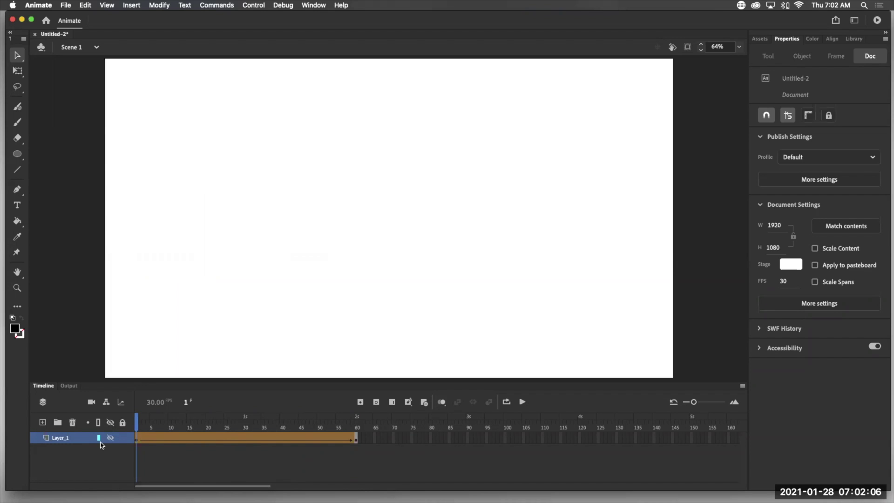
click(42, 423)
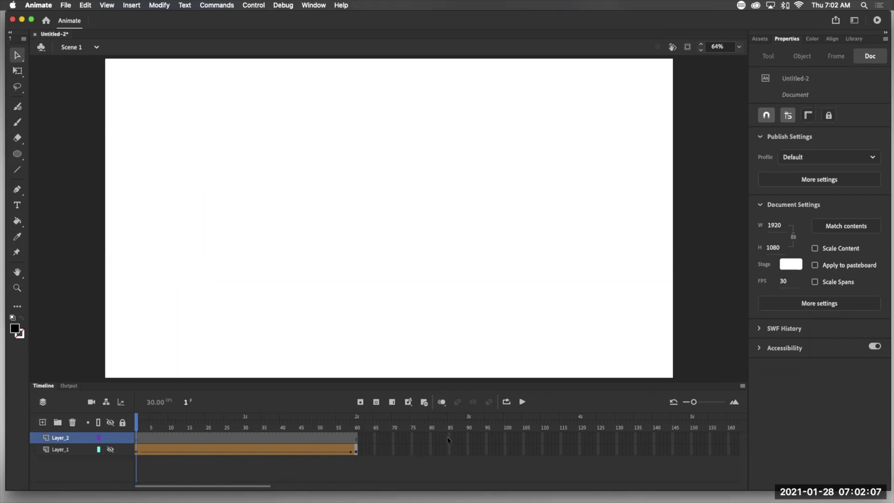
click(18, 123)
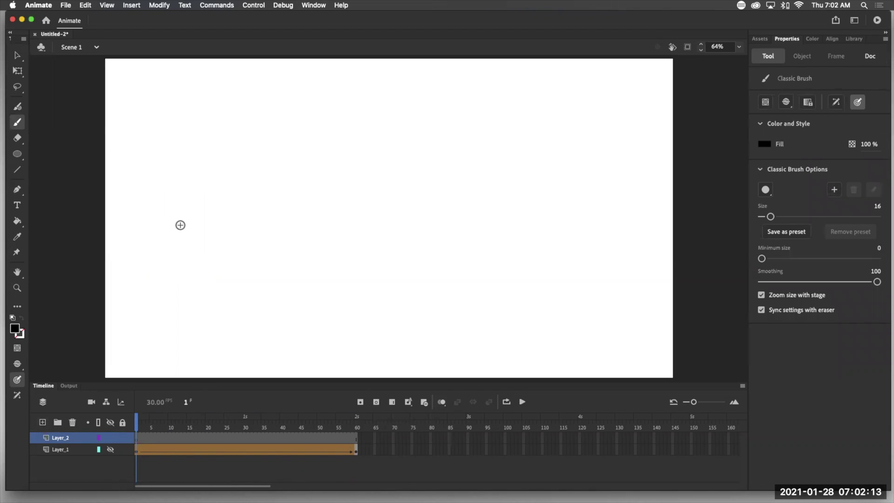
mouse_move(182, 201)
mouse_down()
mouse_move(200, 278)
mouse_move(224, 233)
mouse_move(198, 197)
mouse_move(180, 195)
mouse_up()
click(17, 138)
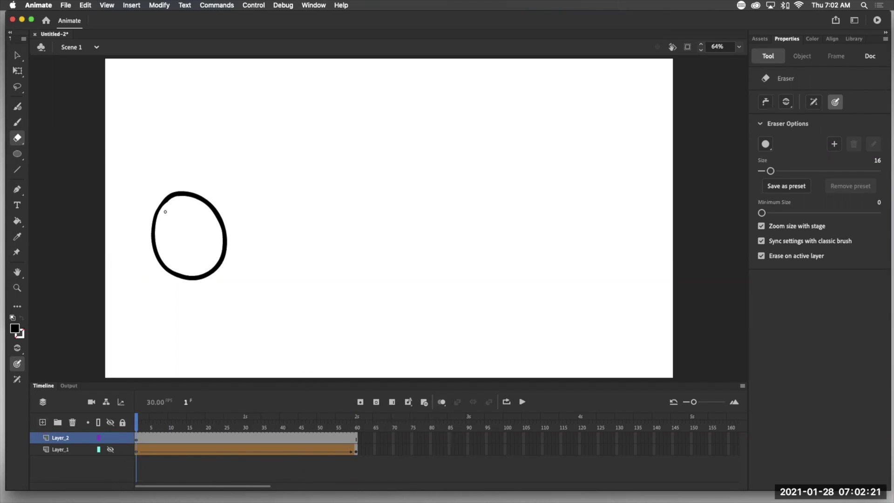
click(18, 154)
click(19, 124)
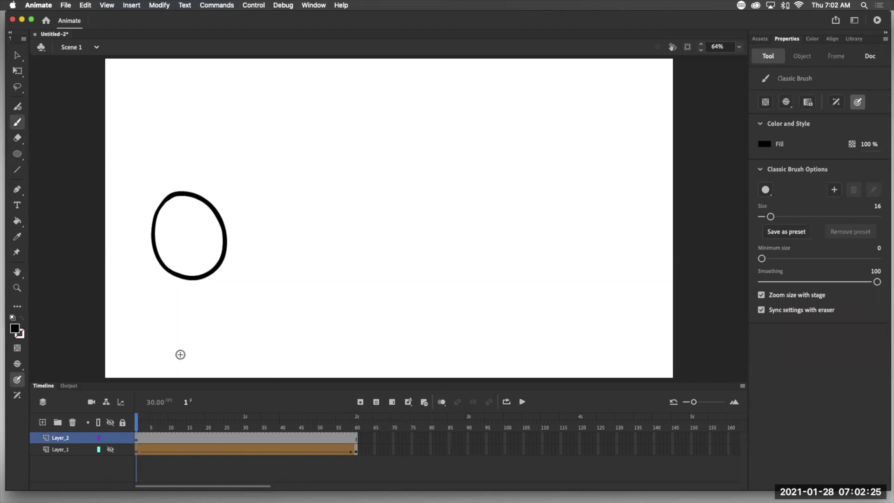
click(356, 440)
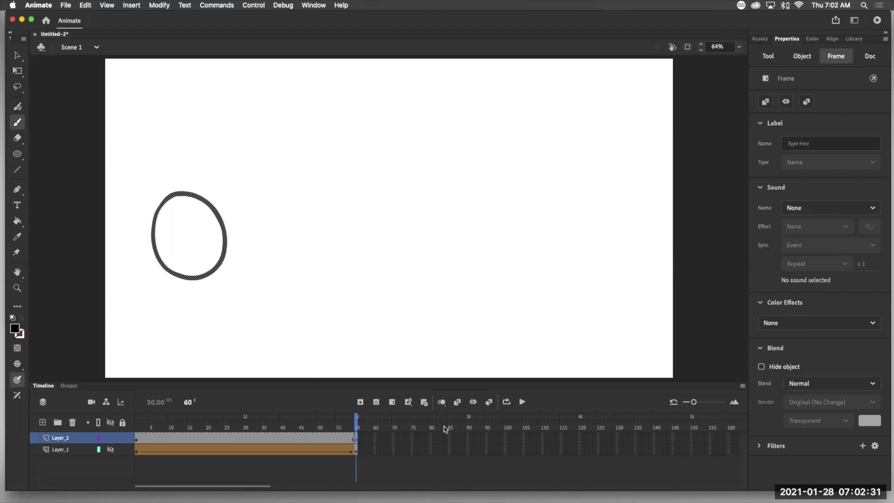
Replace Layer_2's frame-60 circle with a brushed square, guided by onion skinning, and move it right
key(Delete)
click(441, 402)
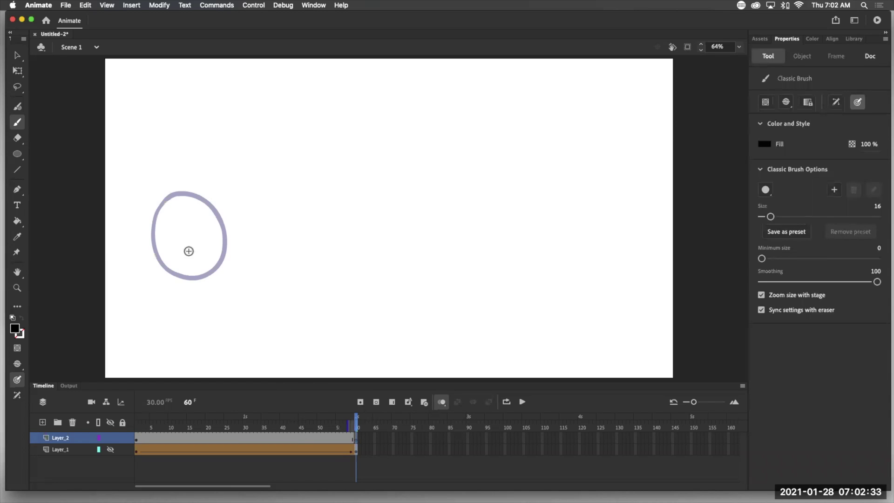
mouse_move(152, 194)
mouse_down()
mouse_move(152, 269)
mouse_move(230, 273)
mouse_move(228, 198)
mouse_move(153, 187)
mouse_up()
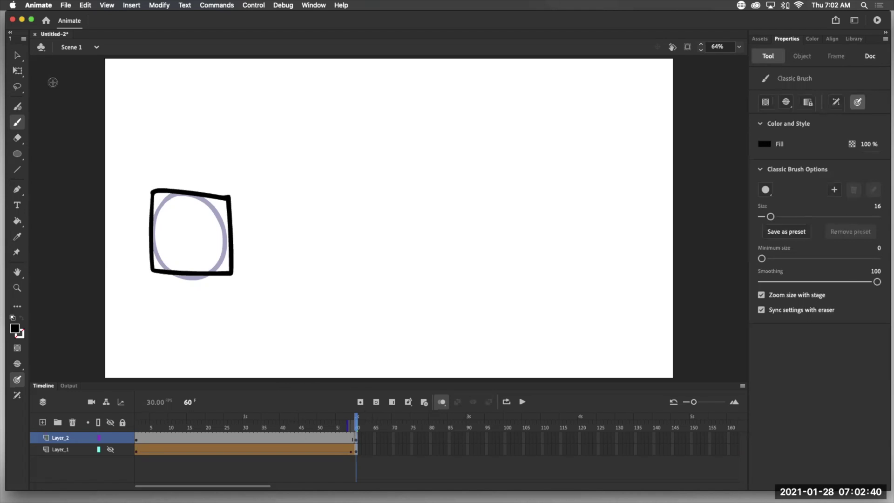
click(17, 55)
click(17, 122)
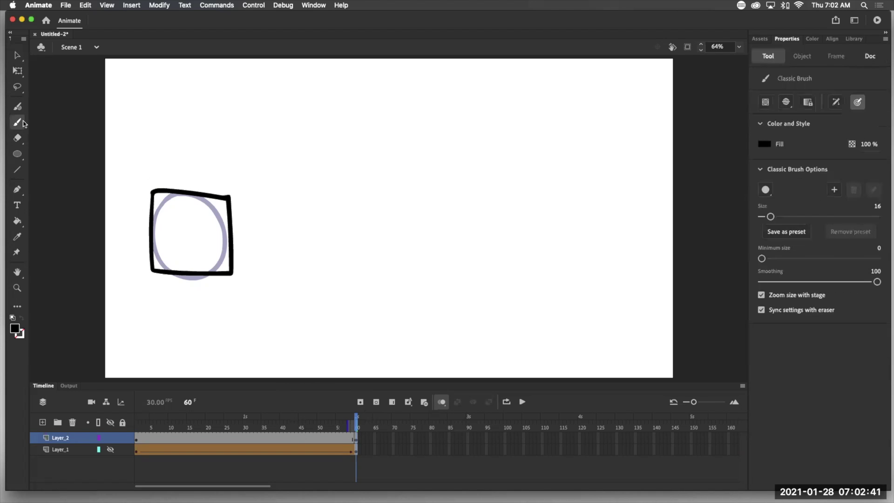
click(17, 138)
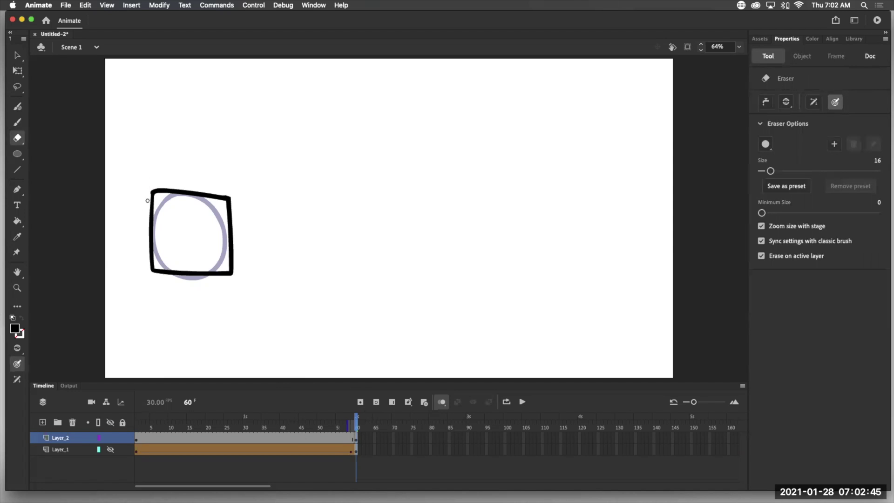
click(17, 55)
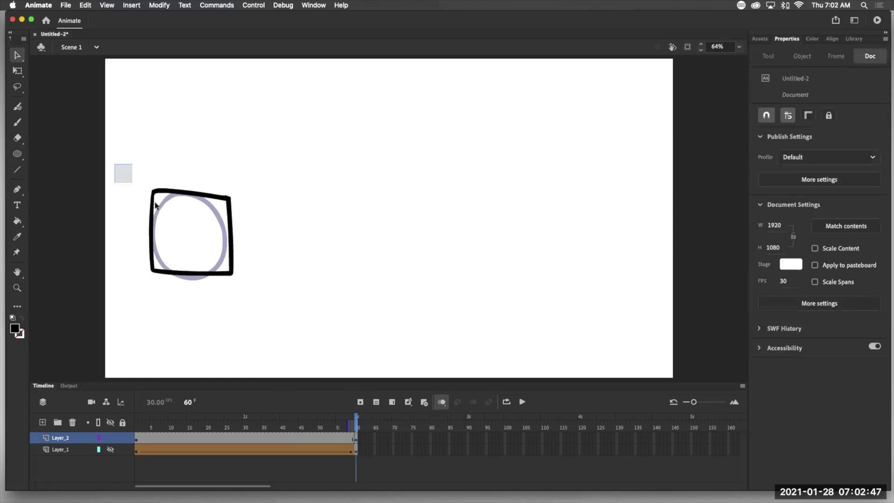
drag(214, 247, 606, 268)
Create a shape tween on Layer_2, turn off onion skinning, and scrub the circle-to-square morph
click(287, 438)
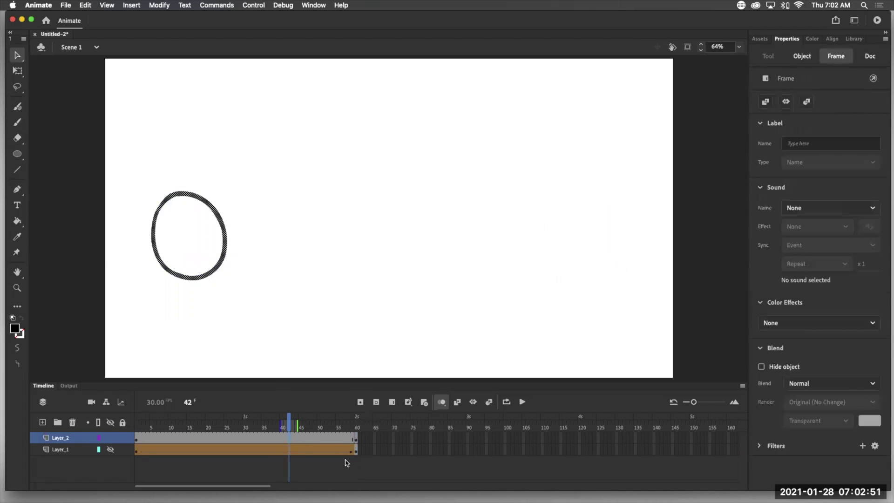
click(489, 402)
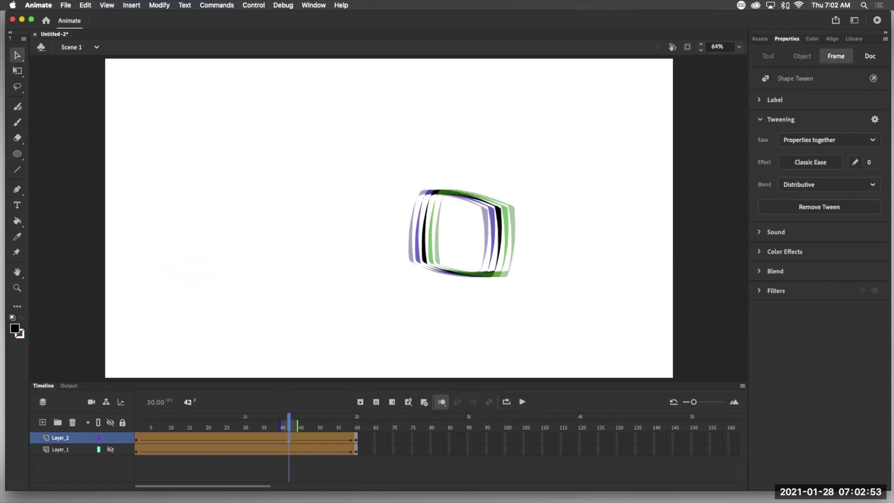
click(441, 402)
click(250, 426)
drag(250, 427, 340, 443)
click(289, 466)
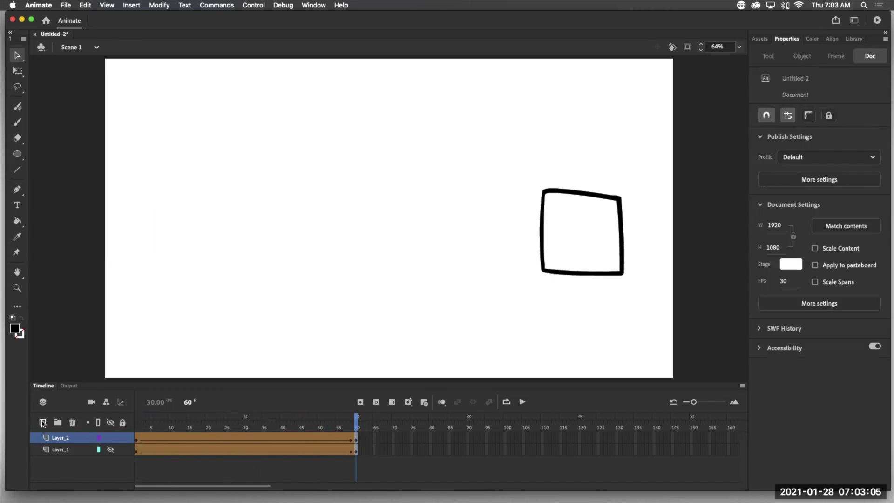
Add Layer_3, hide Layer_2, and brush a triangle outline on frame 1 at the stage's left
click(42, 422)
click(111, 449)
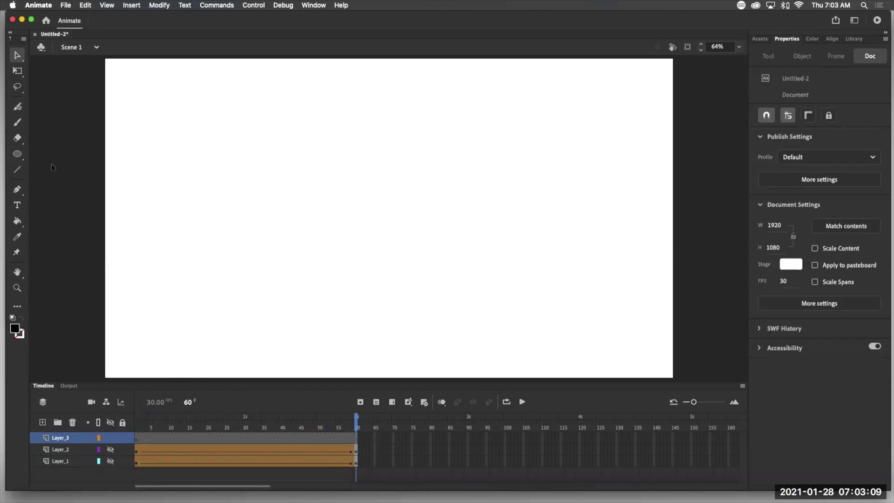
click(19, 123)
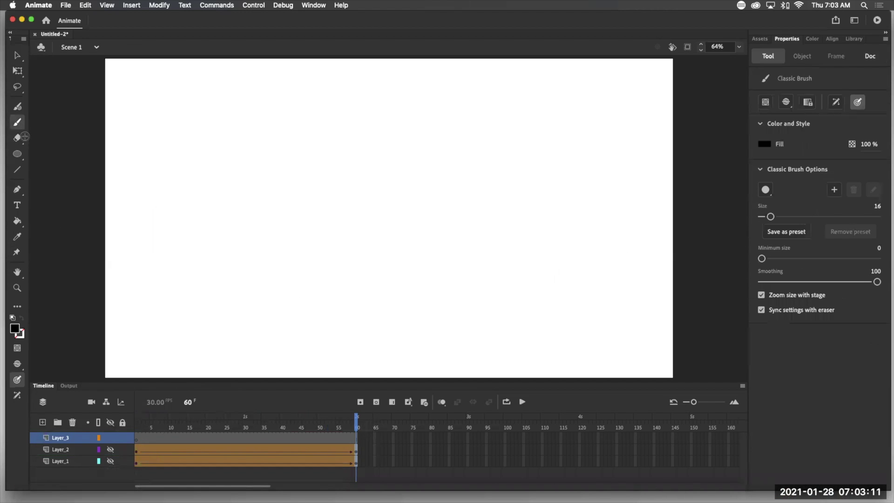
click(137, 439)
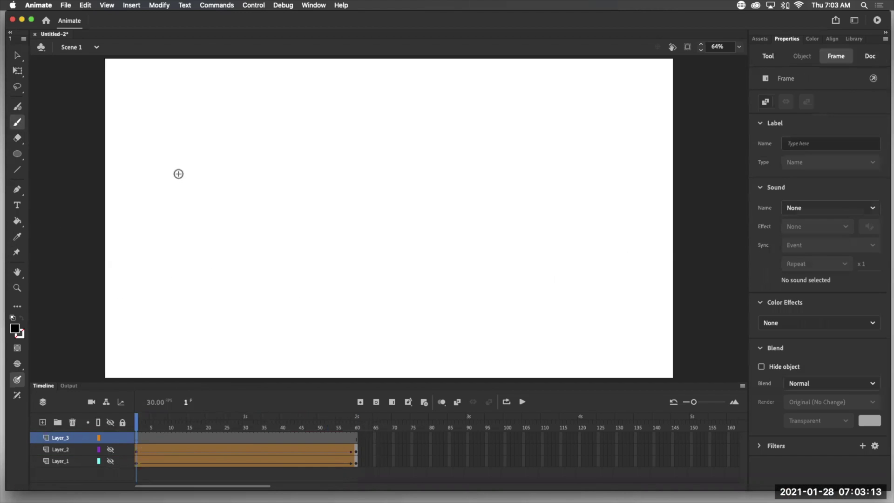
mouse_move(179, 169)
mouse_down()
mouse_move(138, 263)
mouse_move(237, 269)
mouse_move(179, 167)
mouse_up()
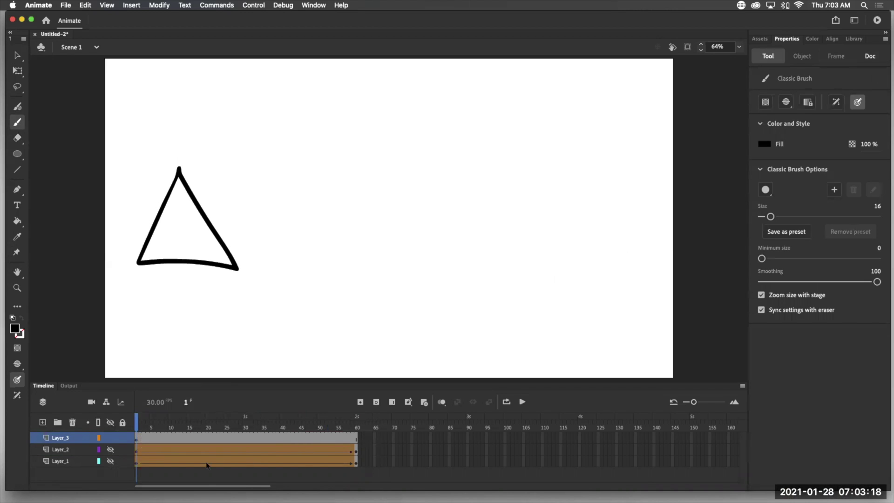
click(17, 138)
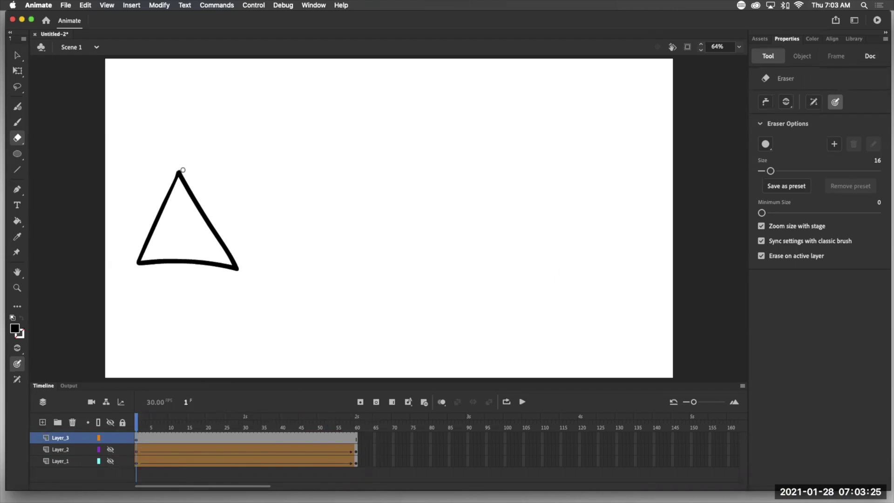
Clear Layer_3's frame 60 and brush a crescent over the onion-skinned triangle
click(18, 122)
click(356, 437)
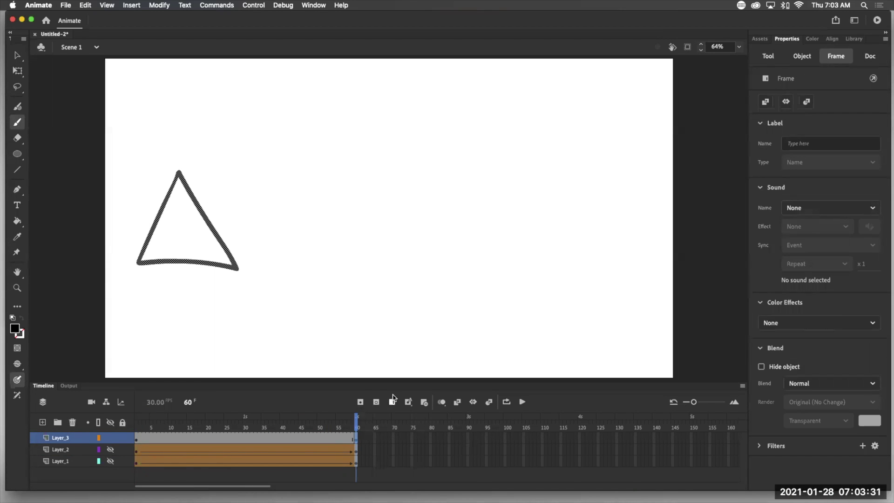
key(Delete)
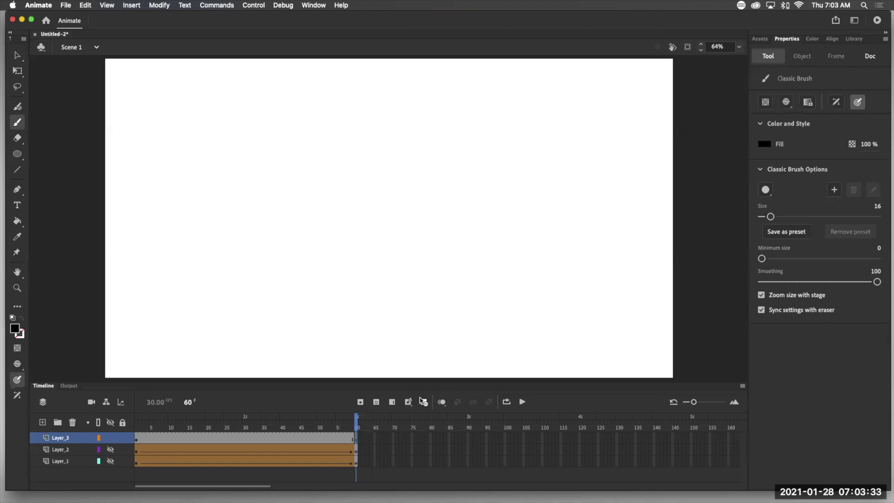
click(441, 402)
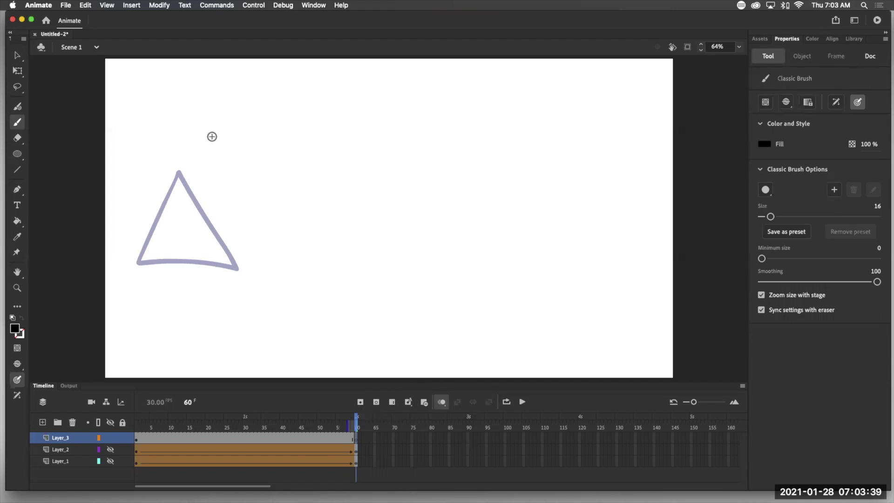
mouse_move(233, 122)
mouse_down()
mouse_move(184, 195)
mouse_move(194, 278)
mouse_move(273, 336)
mouse_move(229, 277)
mouse_move(214, 217)
mouse_move(234, 120)
mouse_up()
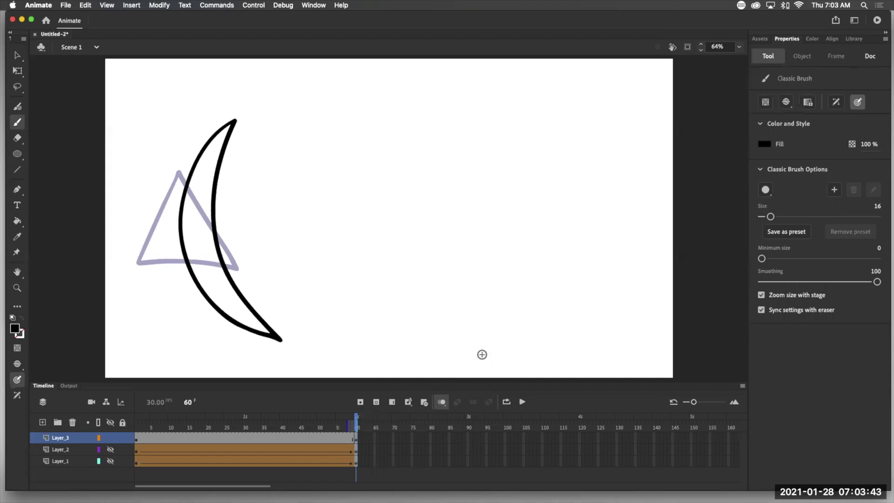
Tilt the crescent slightly with Free Transform and move it to the stage's right side
click(17, 55)
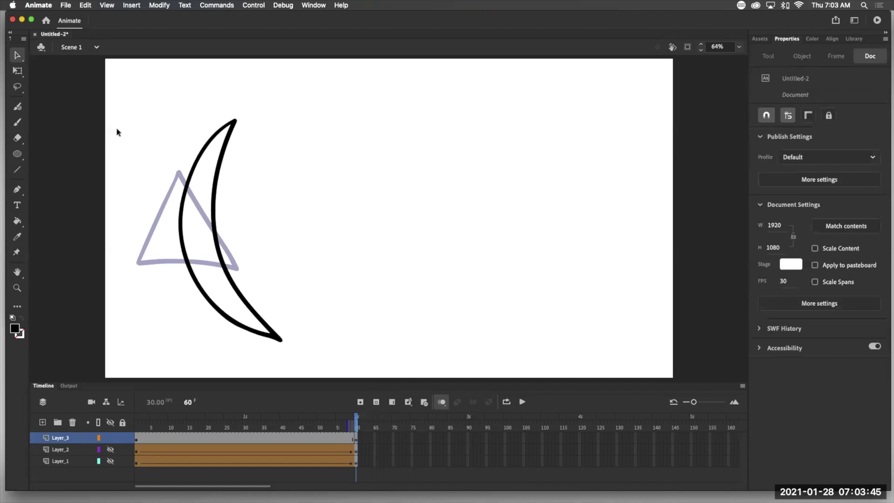
click(19, 71)
drag(112, 95, 328, 354)
drag(295, 121, 300, 125)
drag(222, 244, 604, 241)
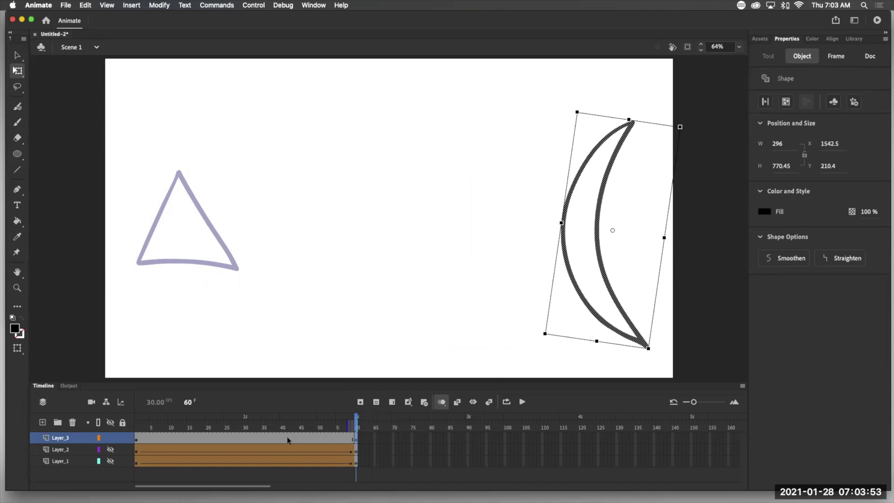
Create a shape tween on Layer_3, hide onion skins, and play and scrub the triangle-to-crescent morph
click(288, 437)
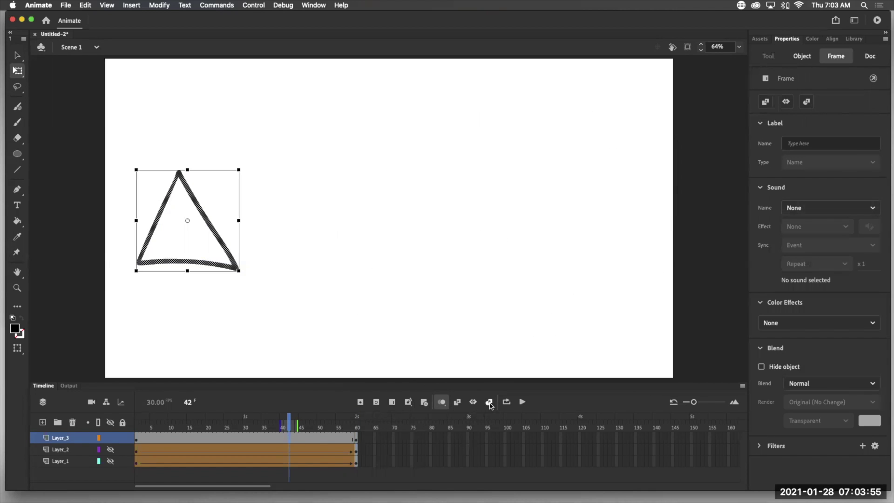
click(489, 403)
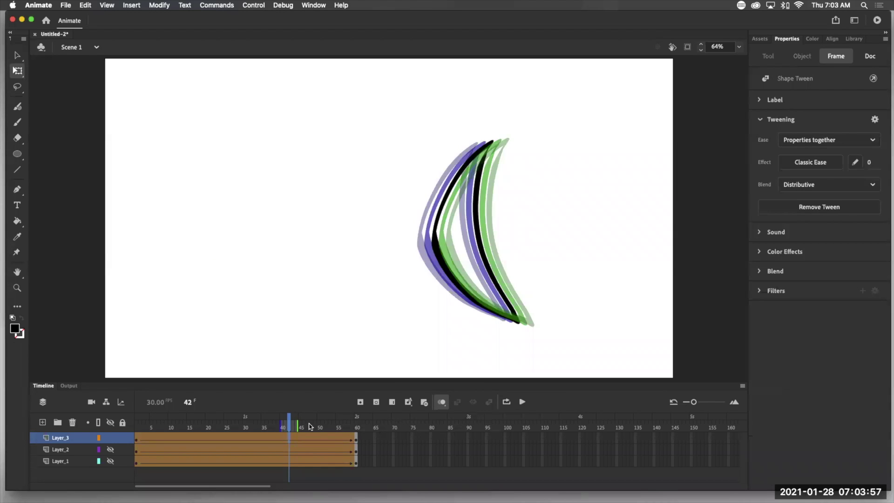
drag(290, 421, 99, 433)
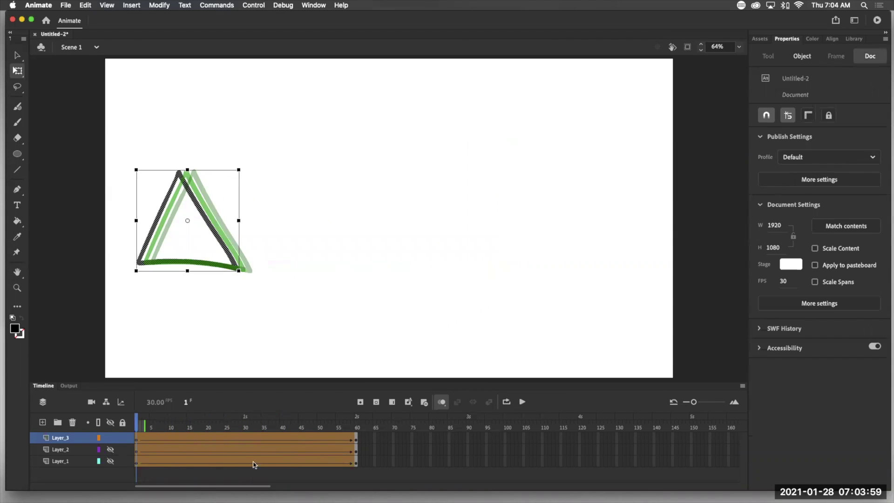
click(441, 402)
click(523, 402)
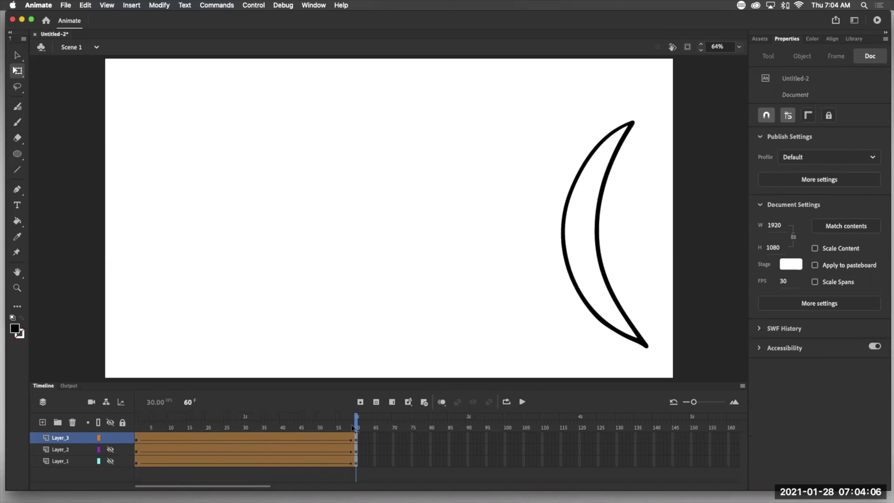
drag(342, 430, 110, 435)
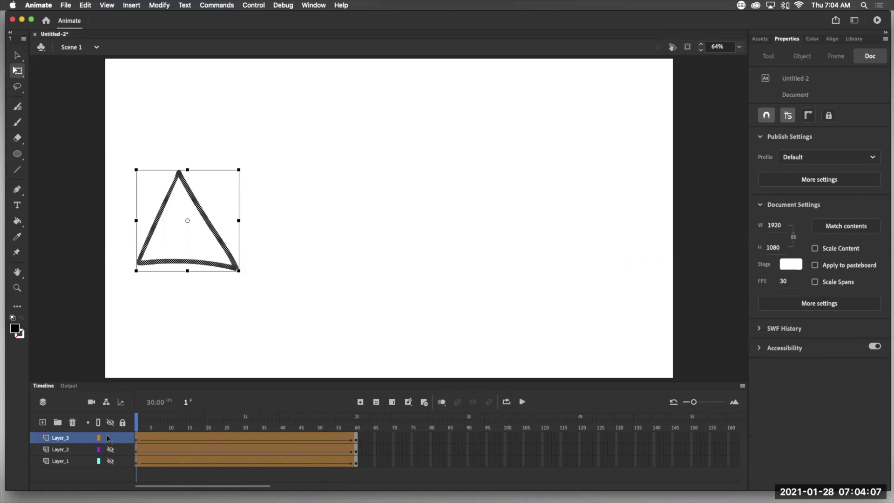
drag(170, 429, 320, 431)
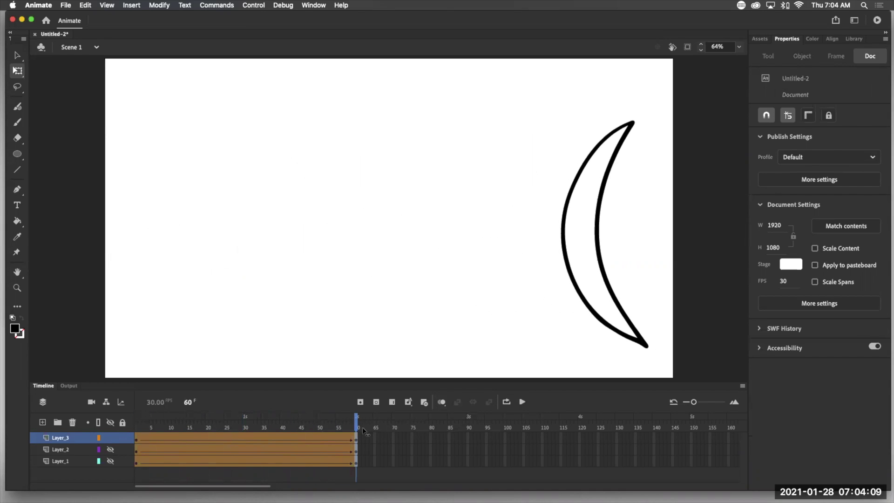
drag(363, 431, 339, 428)
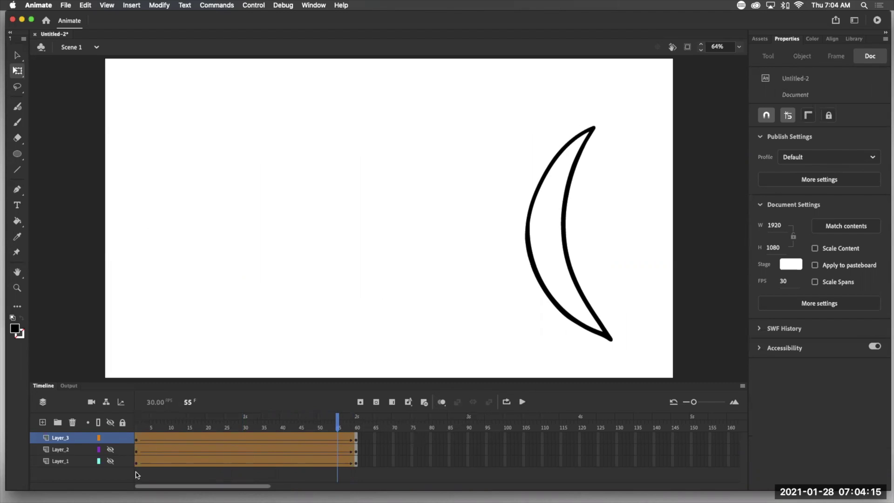
Add Layer_4, hide Layer_3, brush a triangle outline on frame 1, and enable onion skinning at frame 60
click(42, 422)
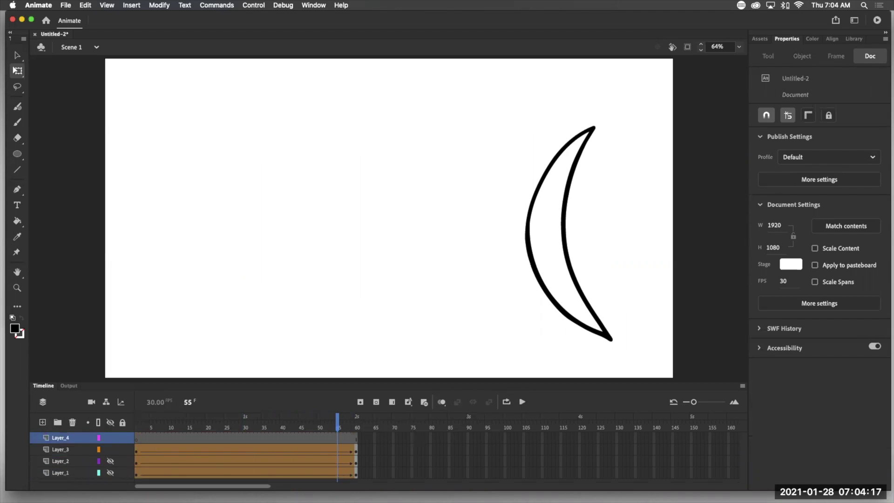
click(137, 438)
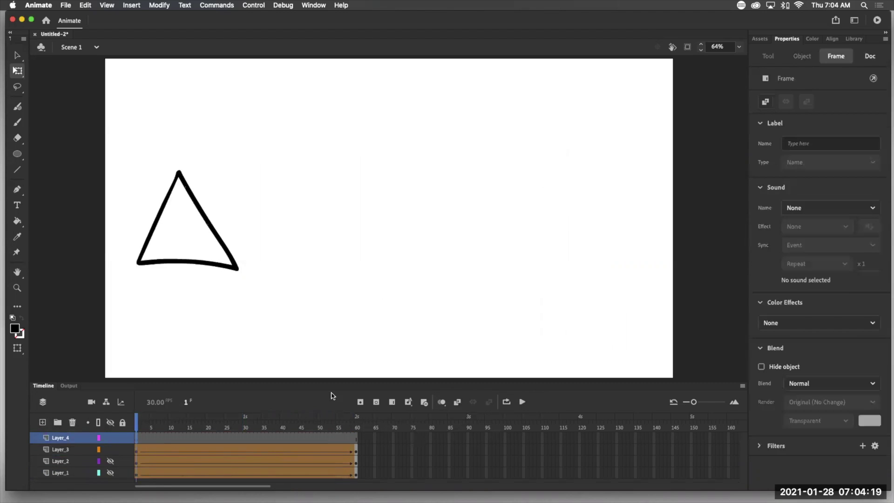
click(111, 449)
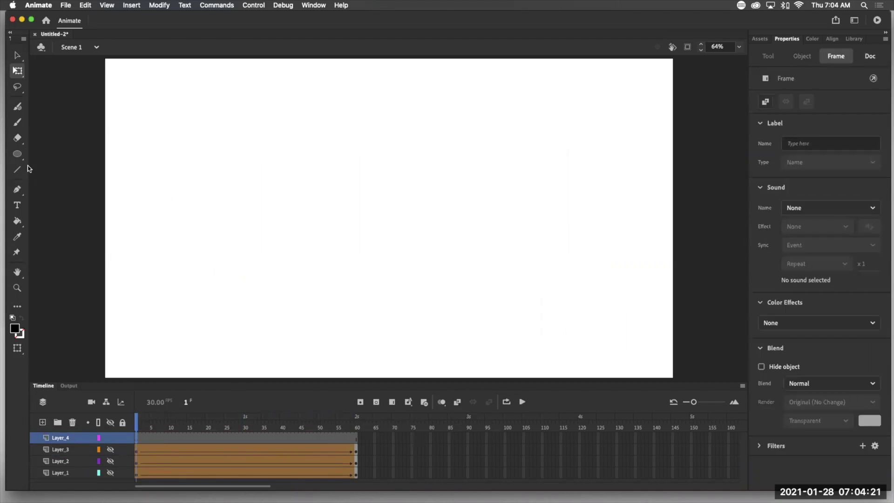
click(17, 122)
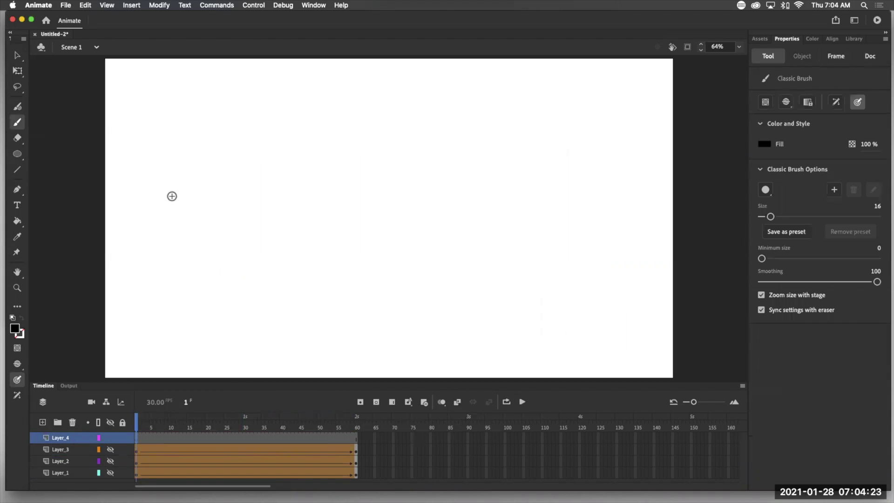
mouse_move(171, 179)
mouse_down()
mouse_move(137, 249)
mouse_move(164, 267)
mouse_move(223, 269)
mouse_move(169, 178)
mouse_up()
click(357, 439)
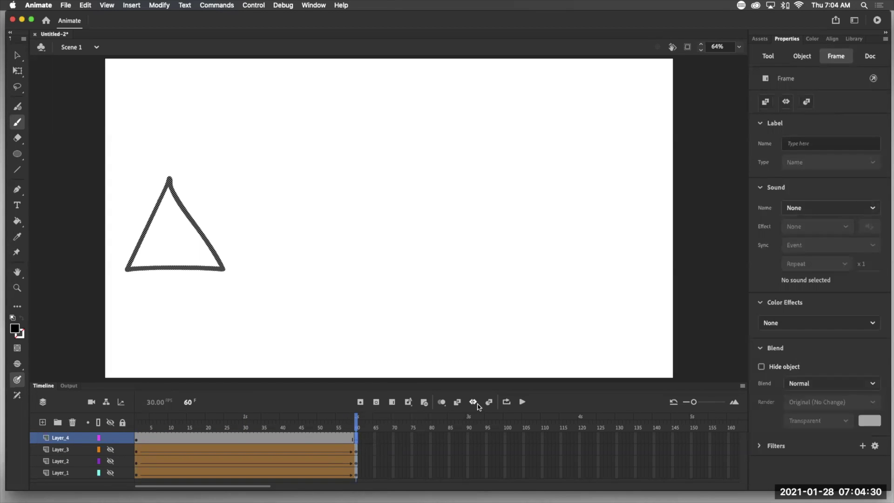
click(443, 403)
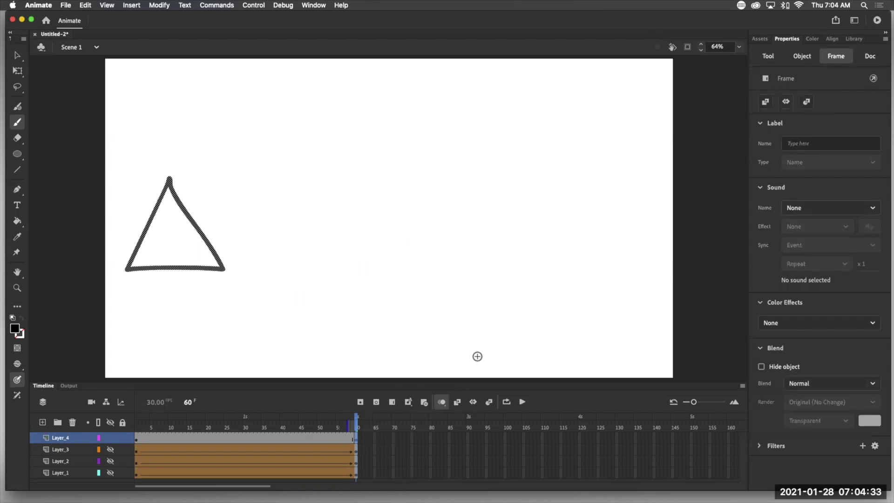
Brush a lightning bolt on Layer_4's frame 60 and move it to the stage's right side
key(Escape)
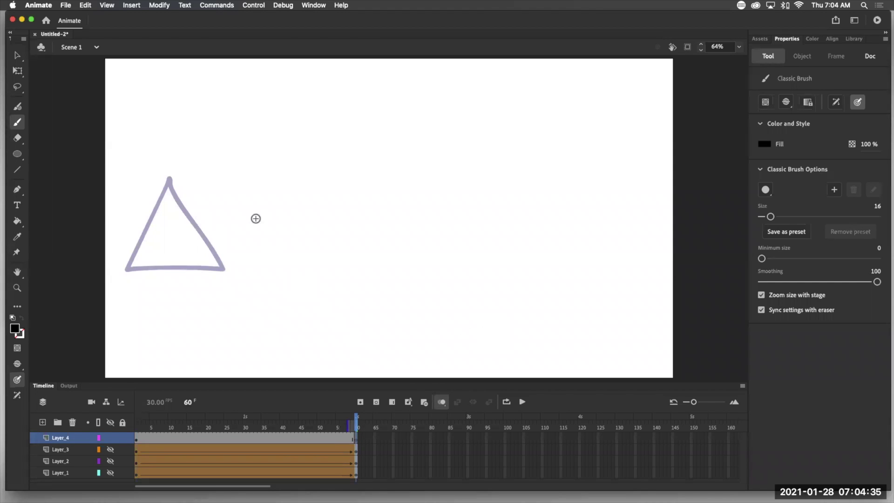
mouse_move(255, 120)
mouse_down()
mouse_move(207, 196)
mouse_move(247, 178)
mouse_move(199, 253)
mouse_move(231, 238)
mouse_move(187, 318)
mouse_move(240, 160)
mouse_move(276, 143)
mouse_move(237, 221)
mouse_move(268, 206)
mouse_move(185, 321)
mouse_up()
key(v)
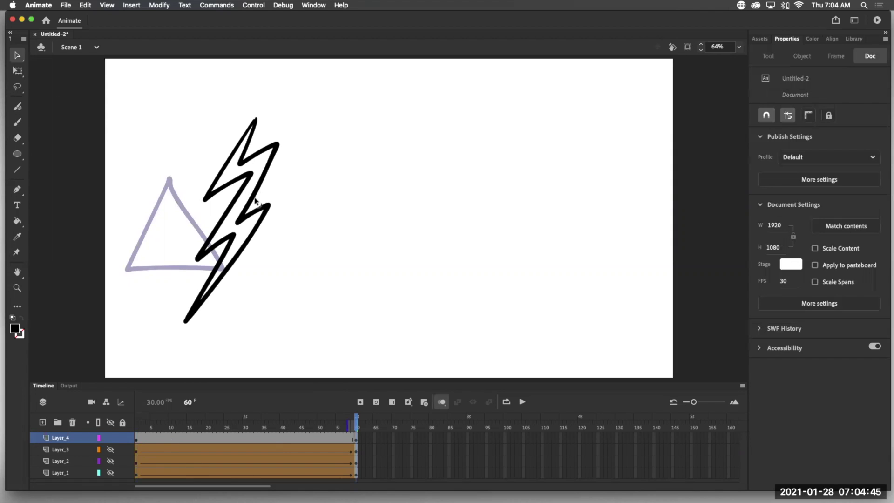
drag(126, 92, 286, 359)
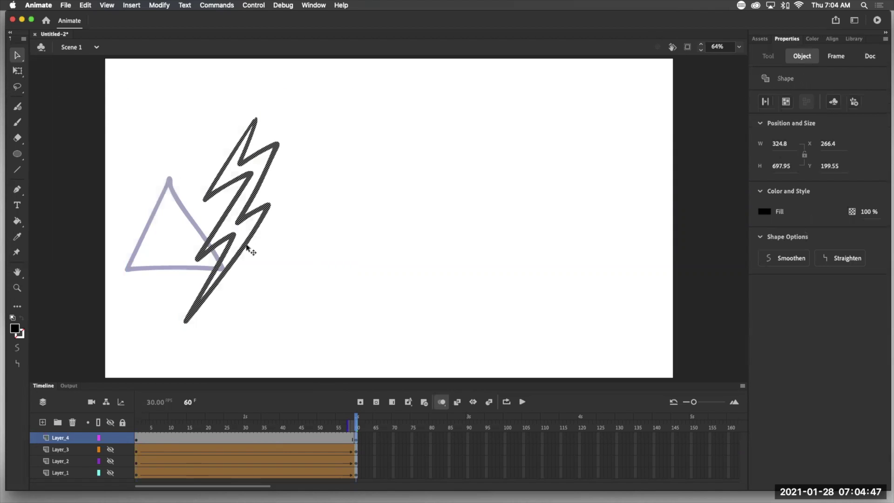
drag(247, 247, 599, 248)
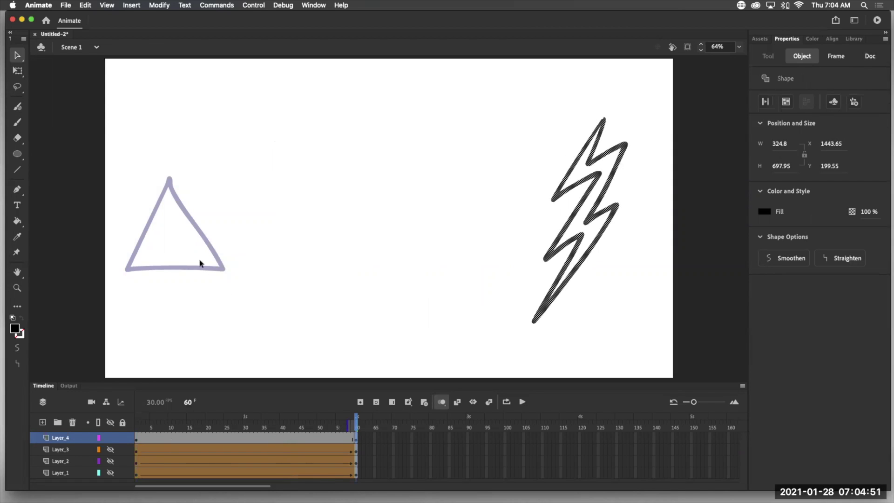
Create a shape tween on Layer_4, hide onion skins, and play the triangle-to-bolt morph from frame 1
click(268, 440)
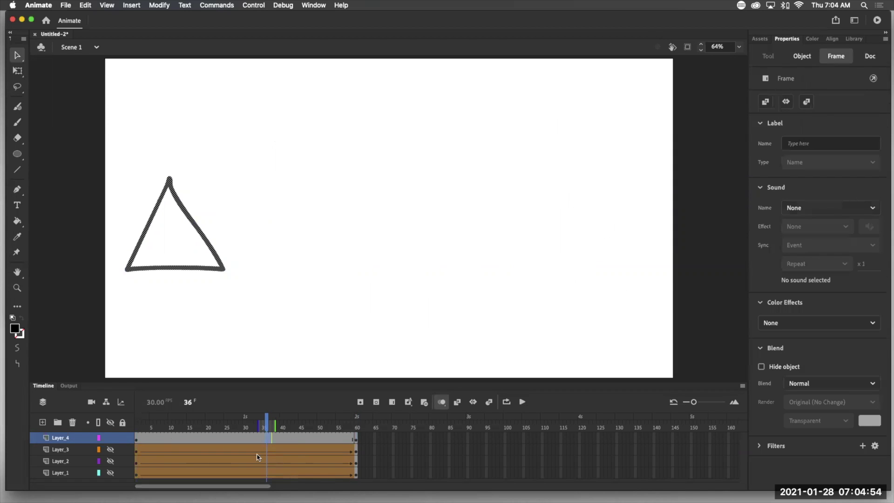
click(280, 439)
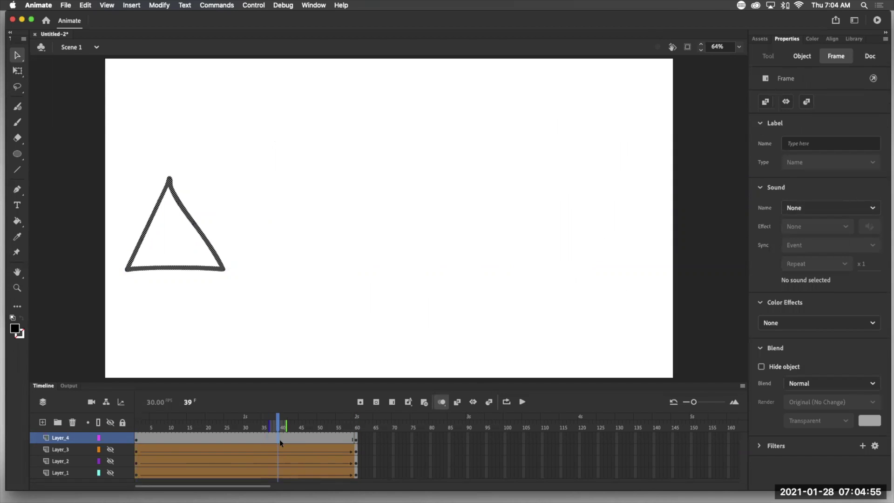
click(489, 403)
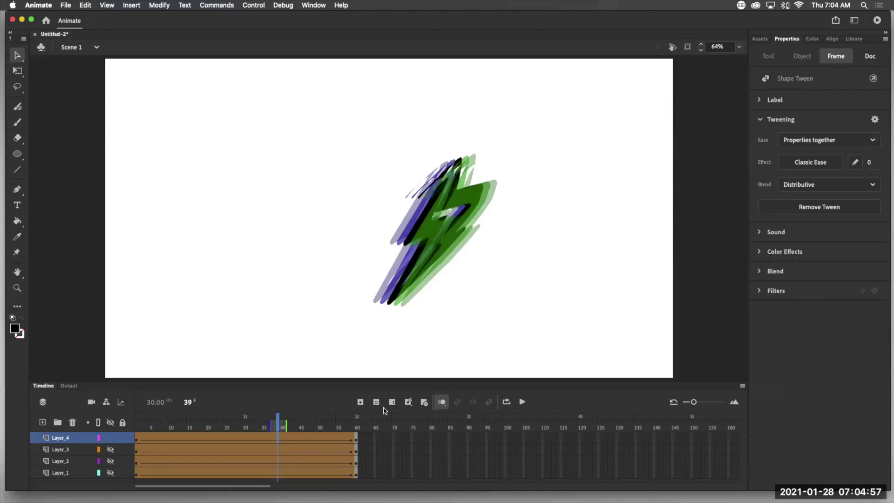
click(442, 402)
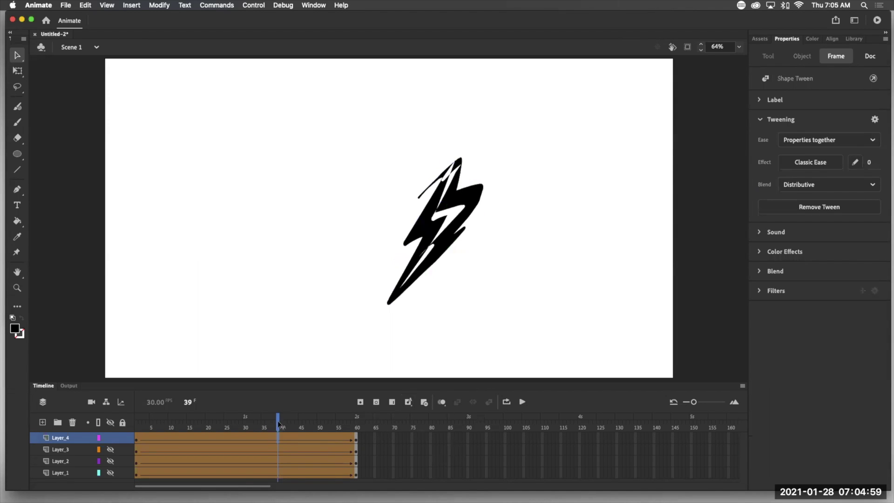
drag(269, 424, 124, 421)
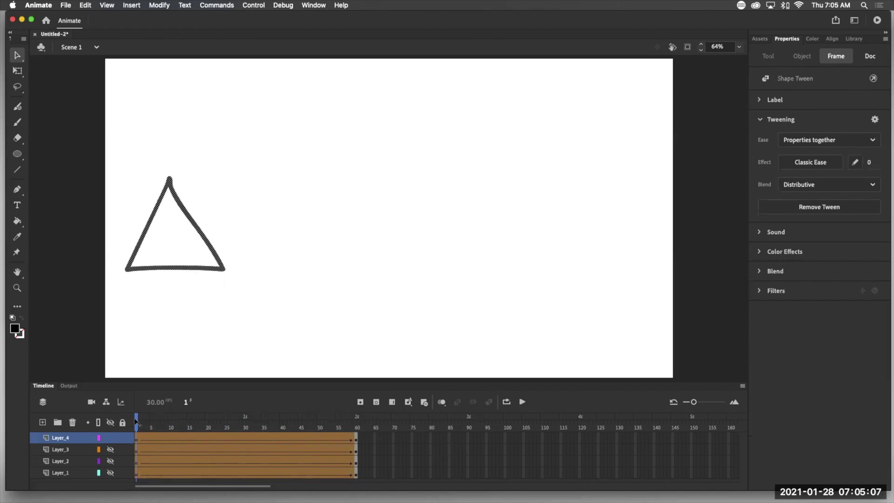
key(Return)
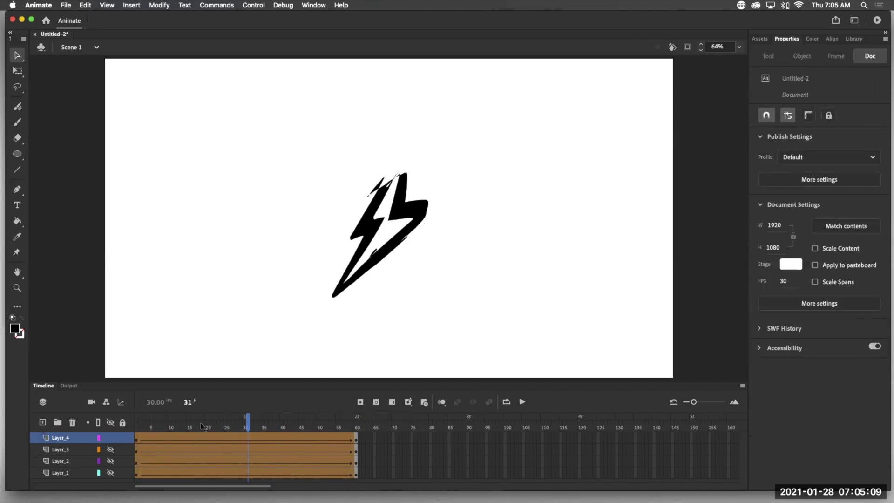
click(156, 428)
click(522, 402)
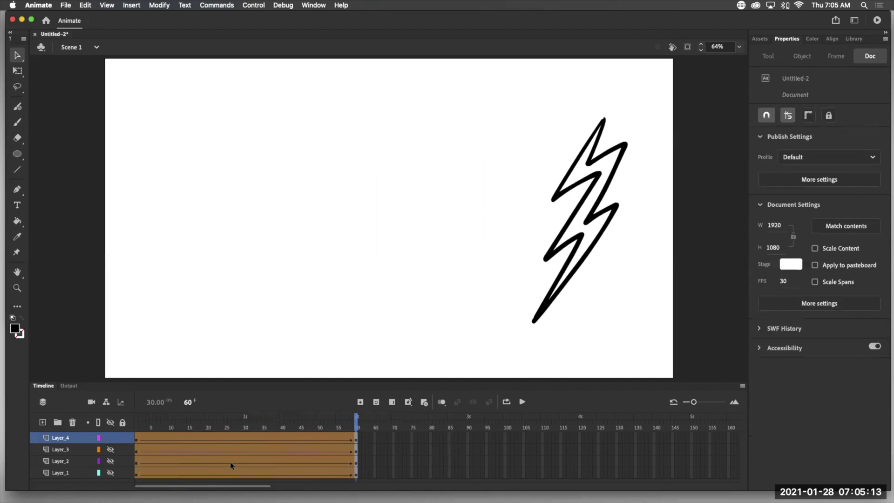
Paint-bucket the frame-1 triangle and the frame-60 lightning bolt solid black, then scrub the tween
drag(353, 426, 136, 426)
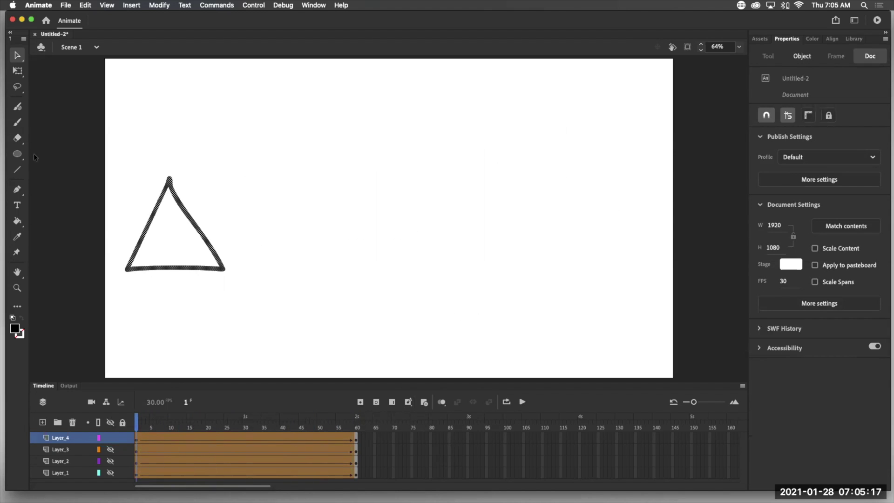
click(18, 220)
click(156, 240)
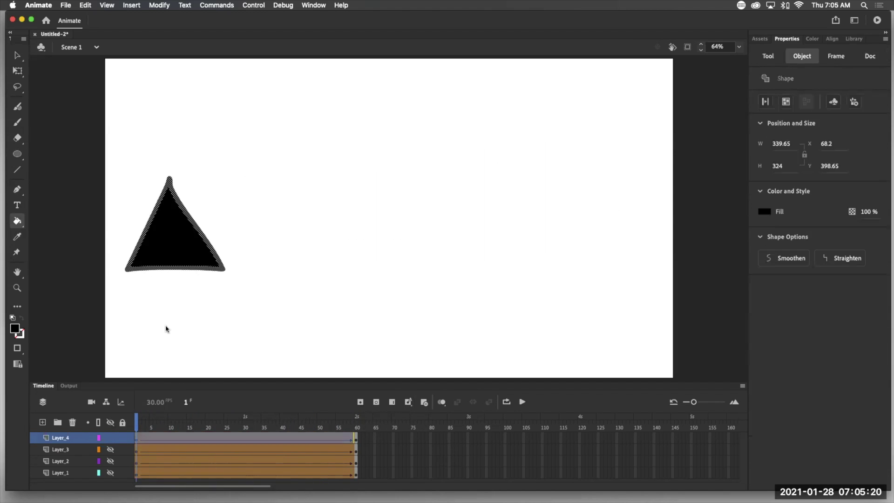
key(Return)
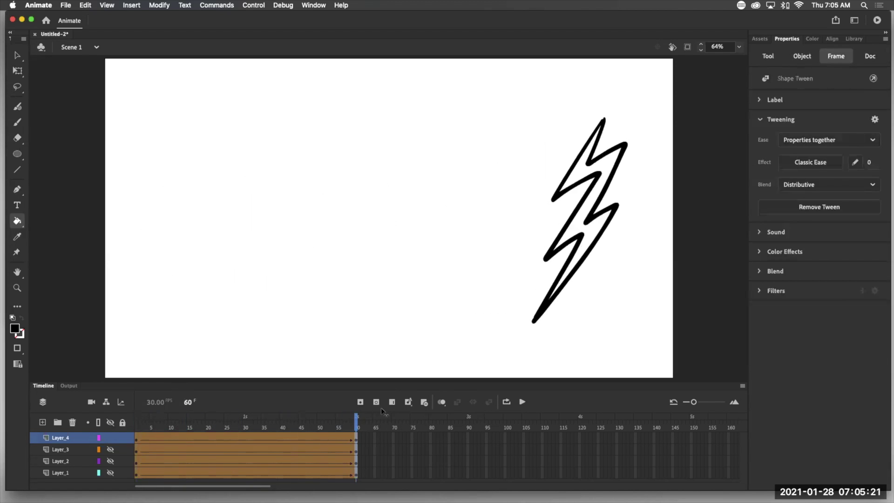
click(583, 240)
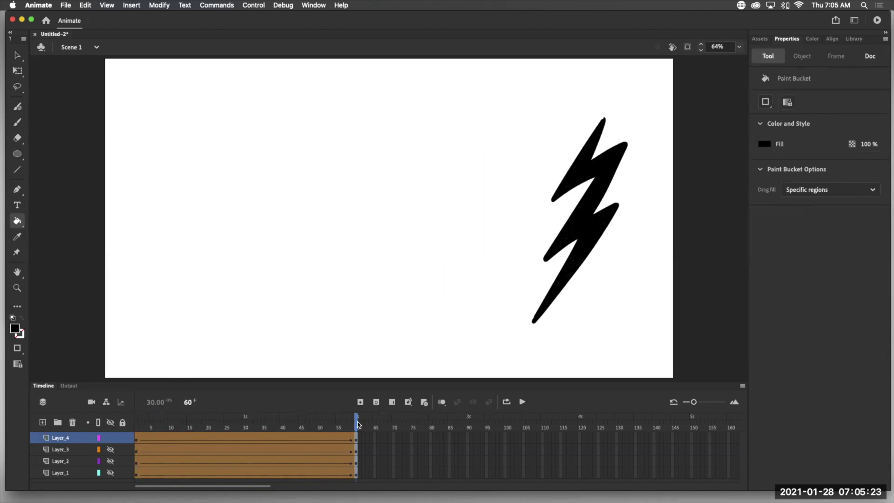
mouse_move(358, 424)
mouse_down()
mouse_move(144, 424)
mouse_move(368, 418)
mouse_up()
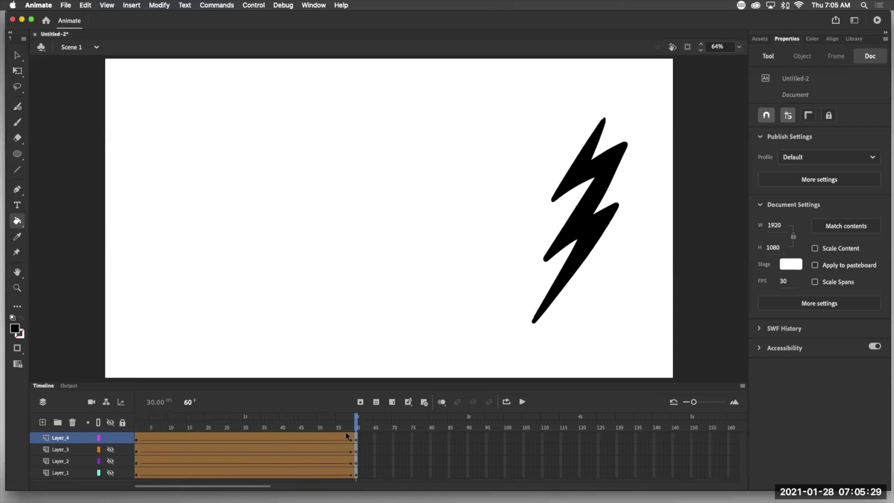
Hide the lightning-bolt Layer_4, add a new Layer_5 on top and select its frame 1
click(111, 439)
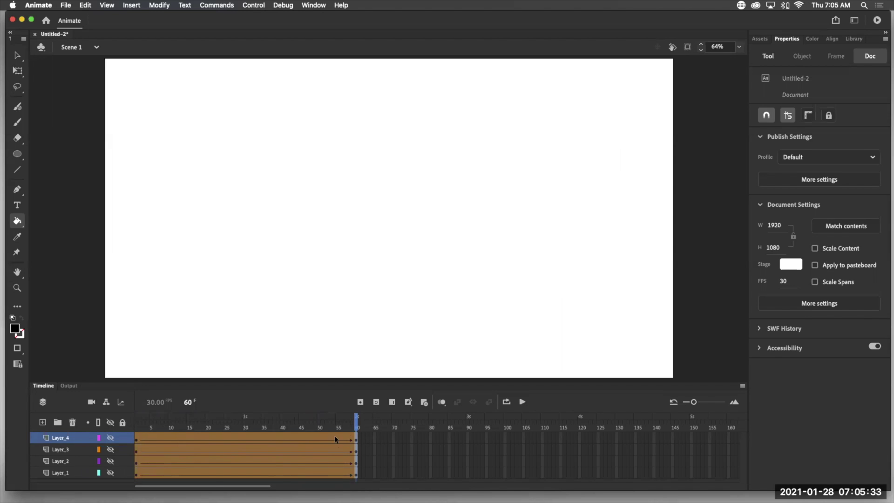
click(42, 422)
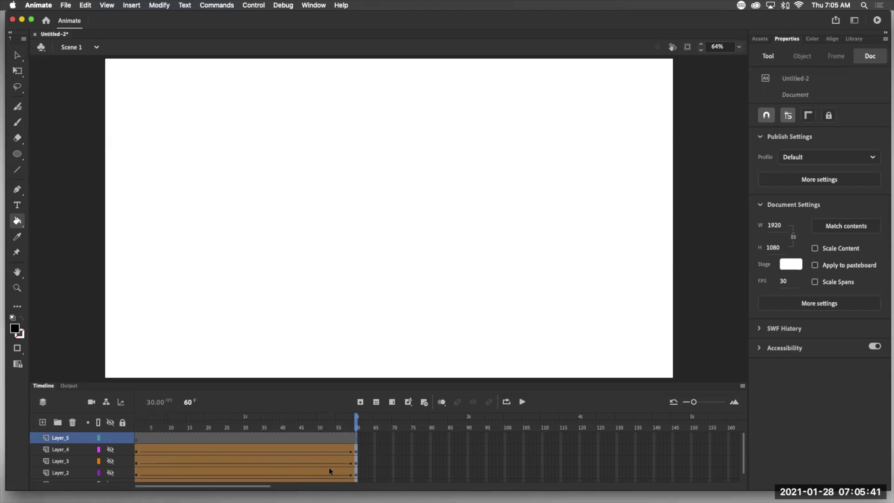
click(138, 438)
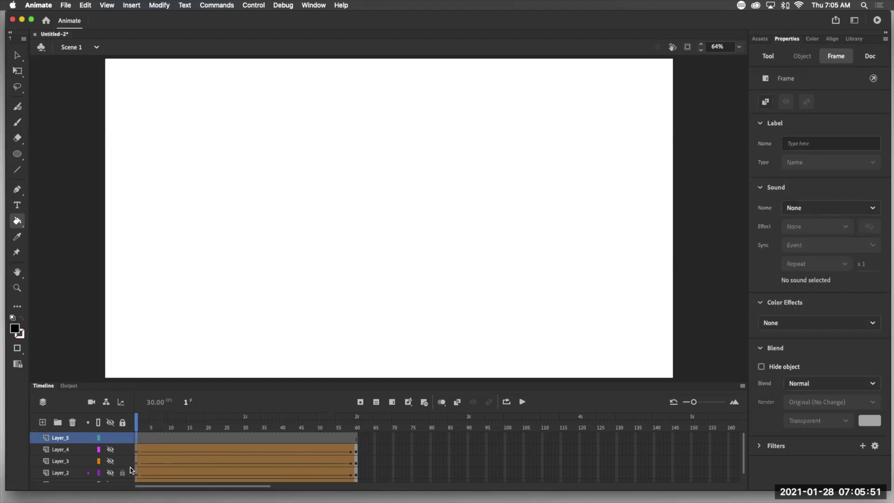
Brush a teardrop on frame 1, then with Onion Skin on draw another at frame 60
click(27, 125)
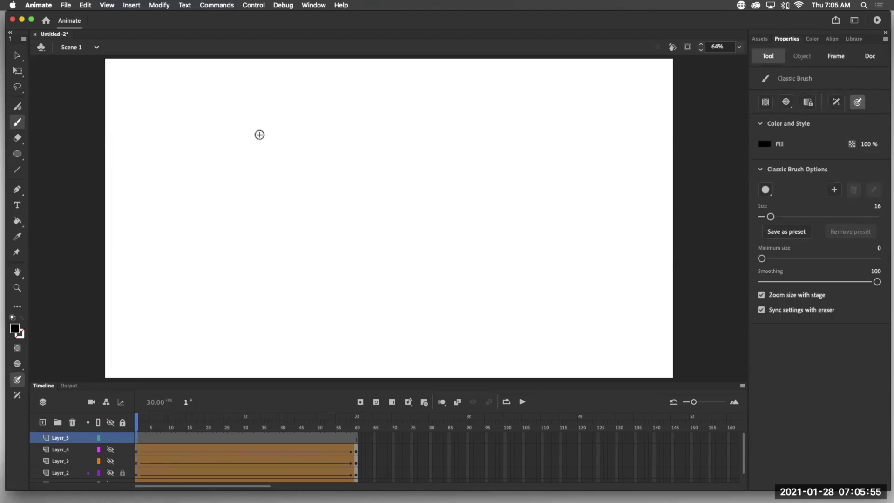
mouse_move(232, 123)
mouse_down()
mouse_move(230, 173)
mouse_move(206, 208)
mouse_move(201, 250)
mouse_move(226, 279)
mouse_move(263, 269)
mouse_move(292, 228)
mouse_move(273, 164)
mouse_move(232, 123)
mouse_up()
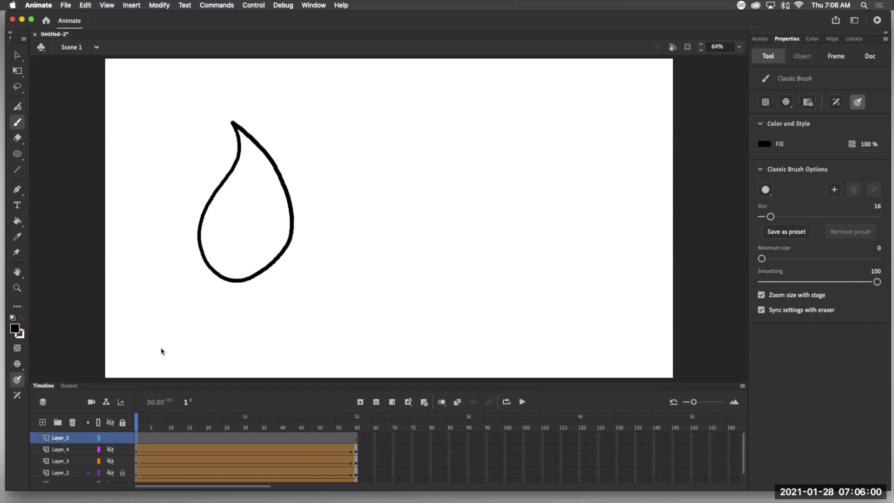
click(356, 441)
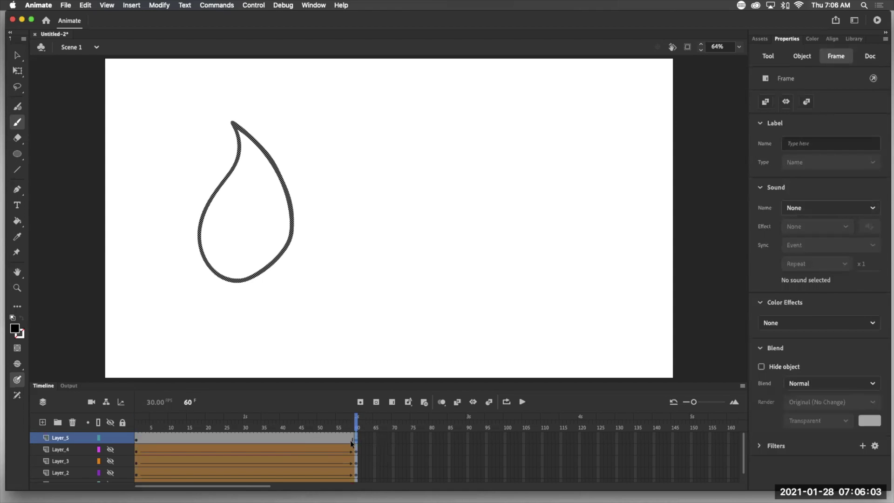
click(441, 402)
click(444, 410)
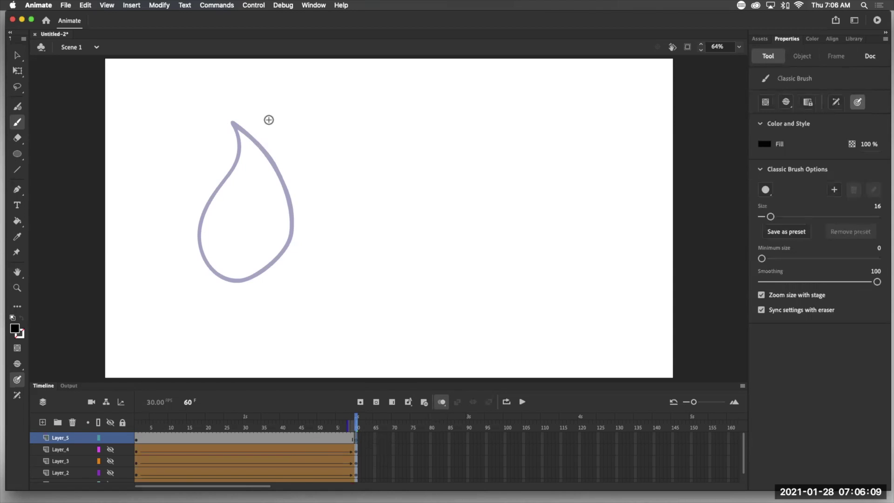
mouse_move(259, 129)
mouse_down()
mouse_move(201, 219)
mouse_move(200, 247)
mouse_move(226, 279)
mouse_move(256, 279)
mouse_move(296, 235)
mouse_move(294, 209)
mouse_move(258, 154)
mouse_move(271, 118)
mouse_up()
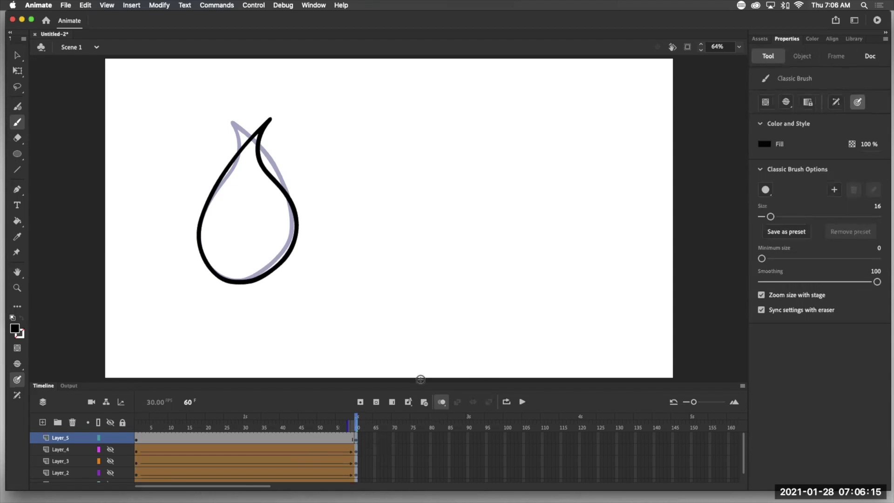
click(17, 55)
Move the frame-60 teardrop to the stage's right and the frame-1 teardrop further left
mouse_move(167, 101)
mouse_down()
mouse_move(273, 295)
mouse_move(359, 323)
mouse_up()
drag(299, 235, 624, 238)
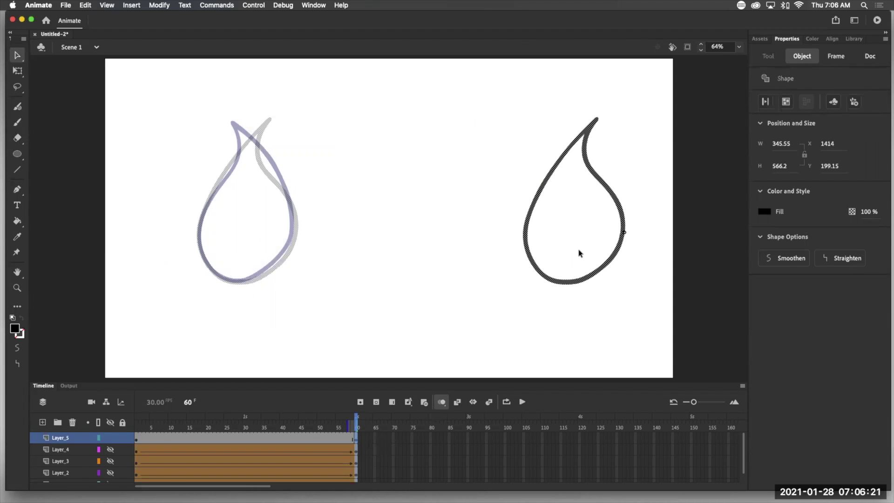
click(139, 440)
click(277, 263)
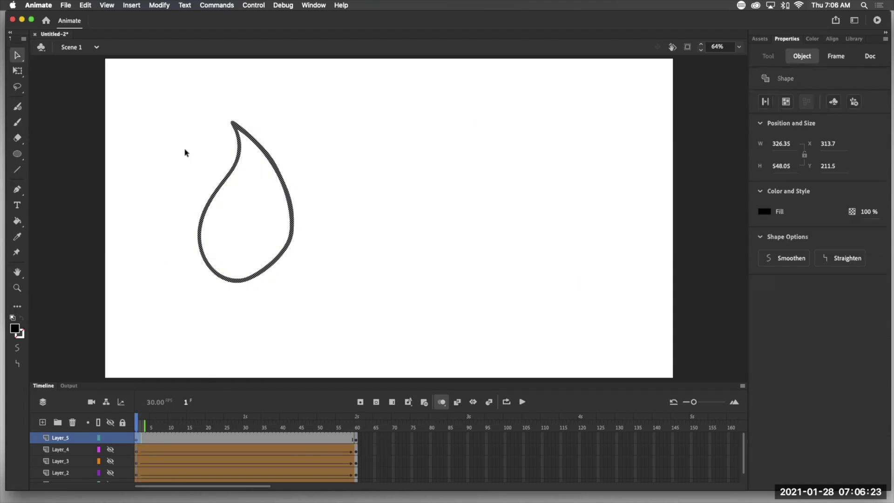
drag(293, 243, 231, 251)
click(298, 438)
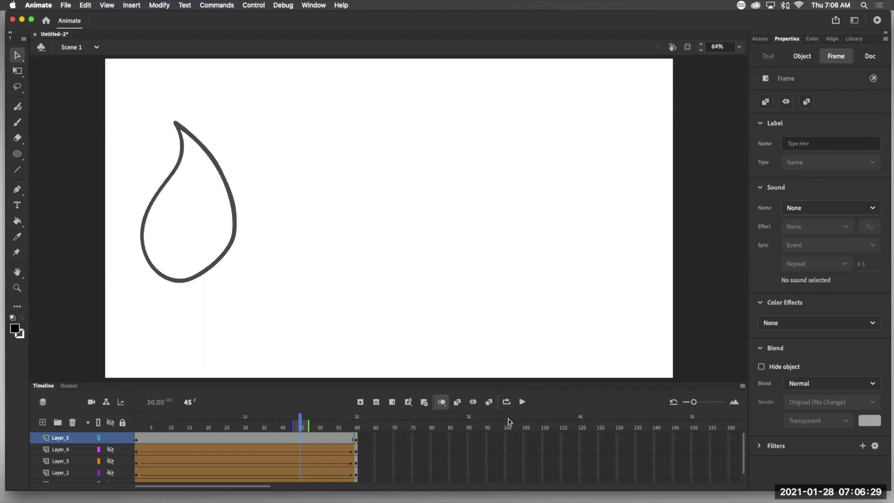
Create a shape tween on Layer_5, turn off Onion Skin and scrub back toward the start
click(489, 404)
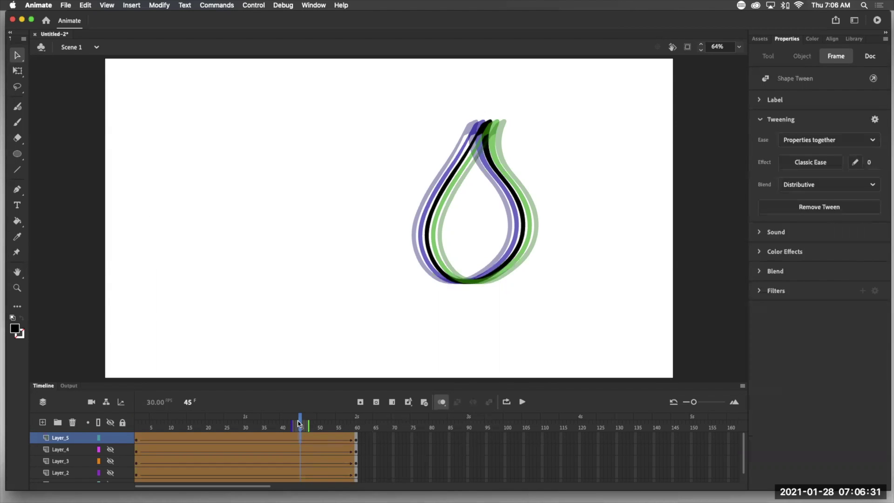
click(439, 404)
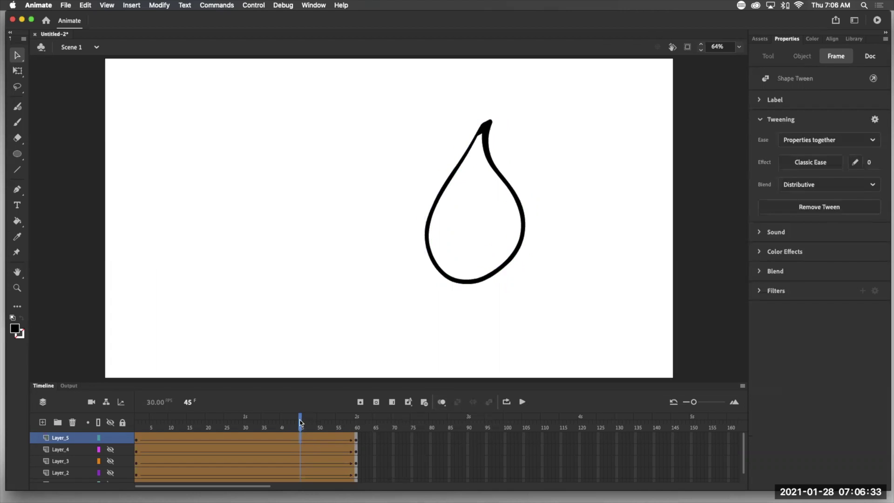
drag(300, 422, 80, 468)
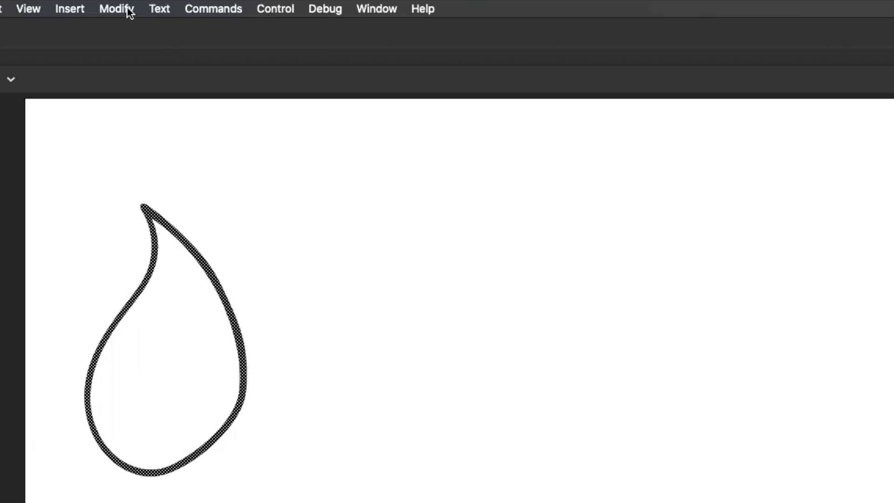
Add shape hint a via Modify > Shape and place it on the teardrop's tip
click(131, 10)
mouse_move(254, 152)
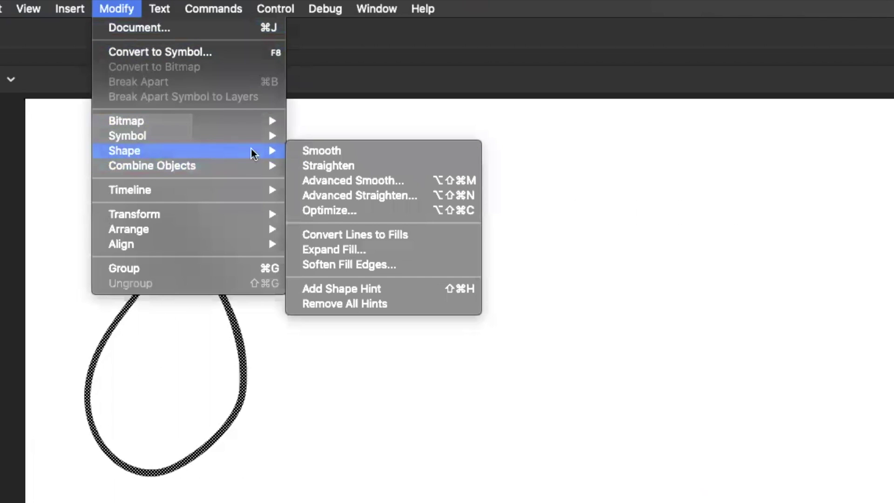
click(398, 291)
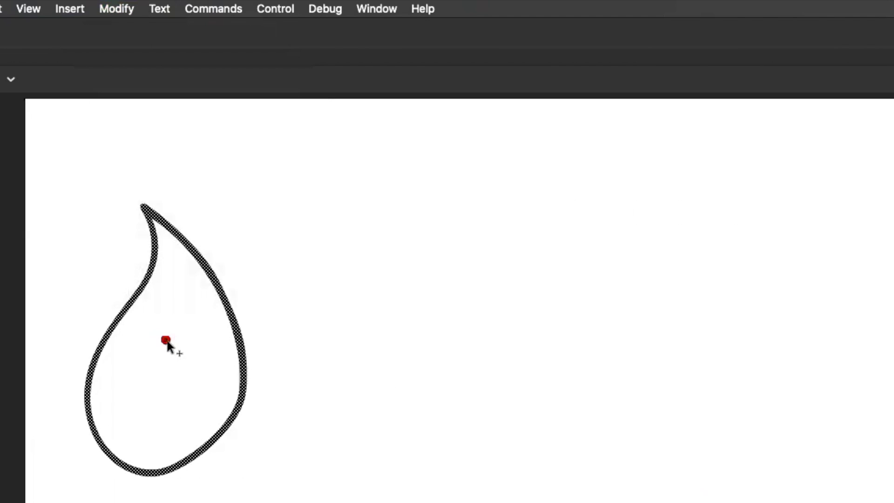
click(173, 329)
drag(137, 195, 133, 199)
click(147, 185)
drag(135, 196, 141, 203)
Add a second shape hint b and drag it up to the teardrop's tip
click(69, 9)
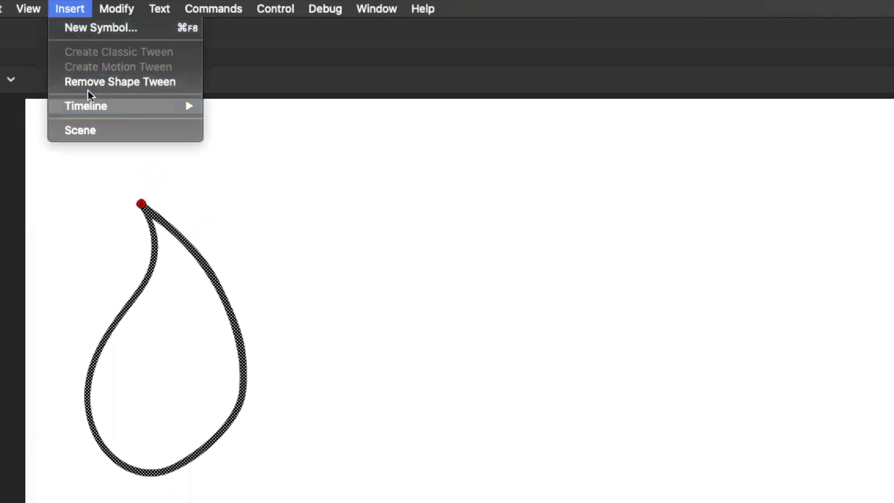
mouse_move(119, 14)
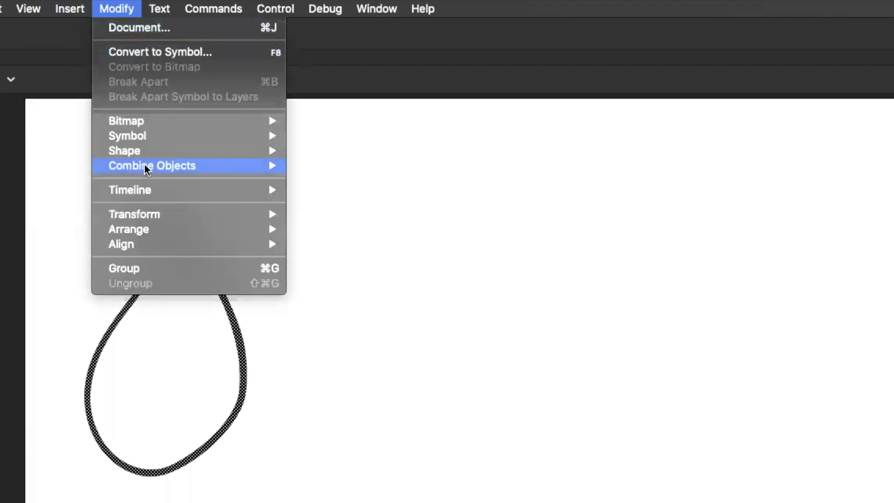
mouse_move(217, 148)
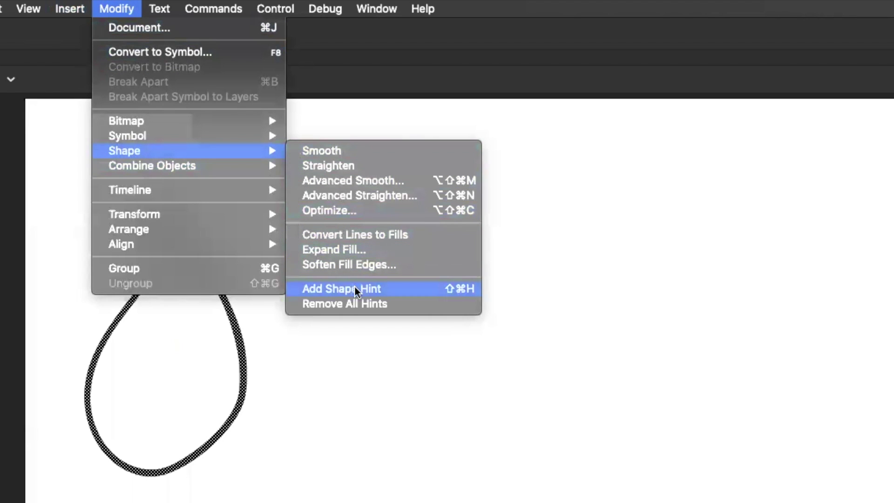
click(325, 289)
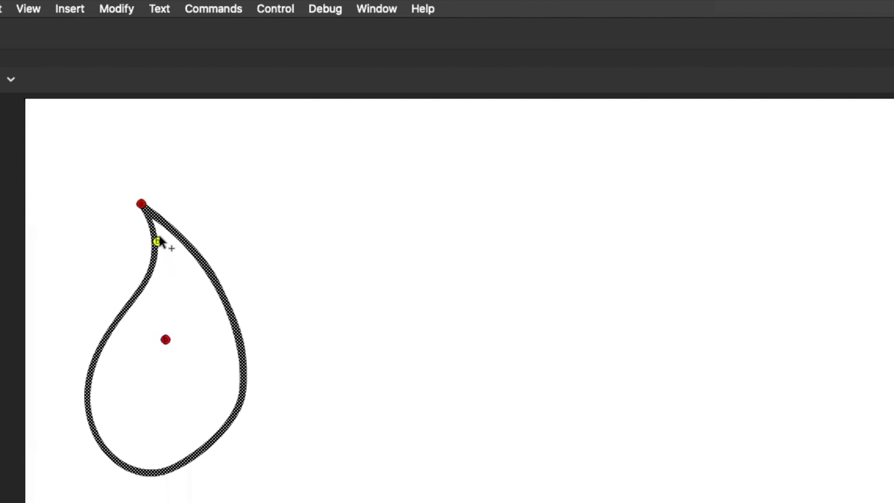
drag(166, 339, 141, 204)
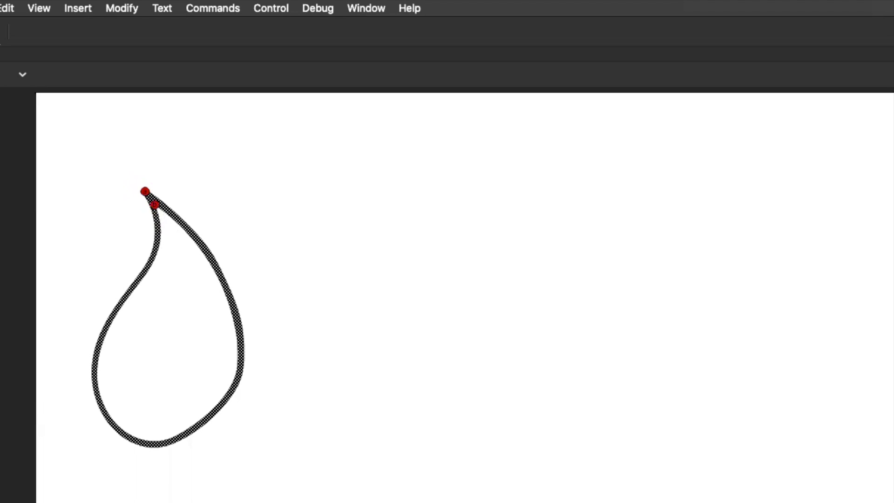
key(period)
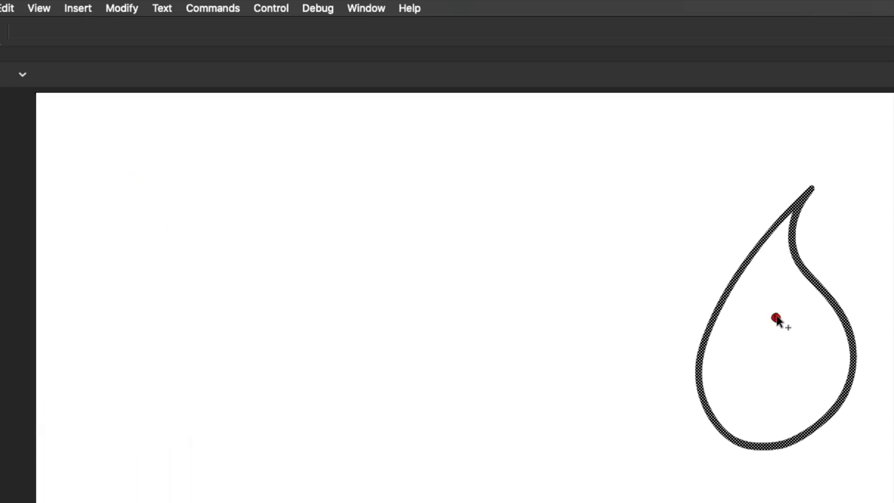
drag(776, 317, 793, 212)
drag(776, 318, 816, 192)
key(shift+comma)
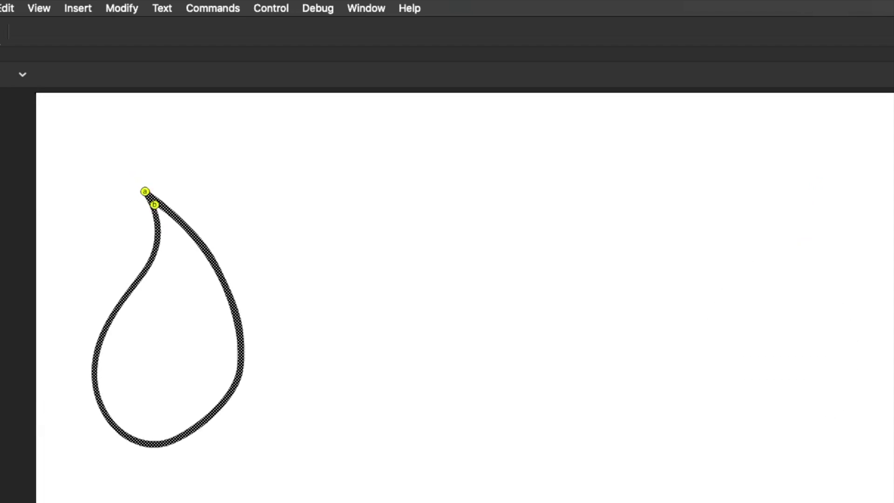
key(shift+period)
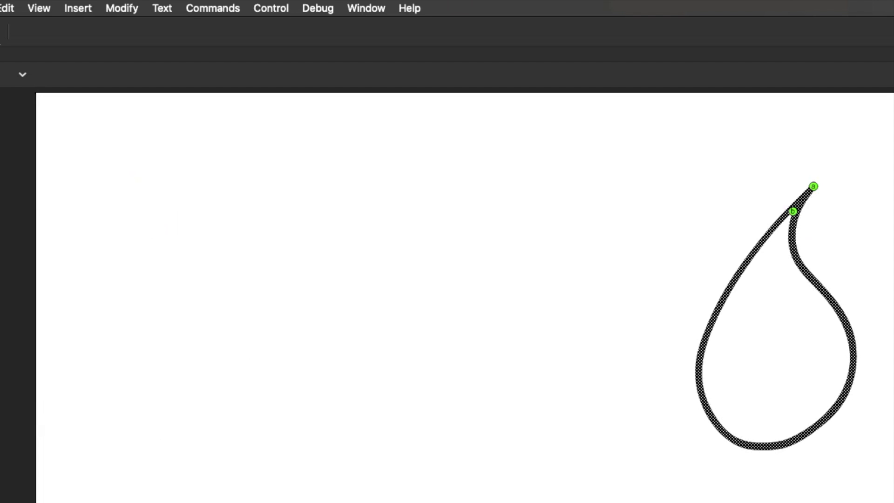
key(Return)
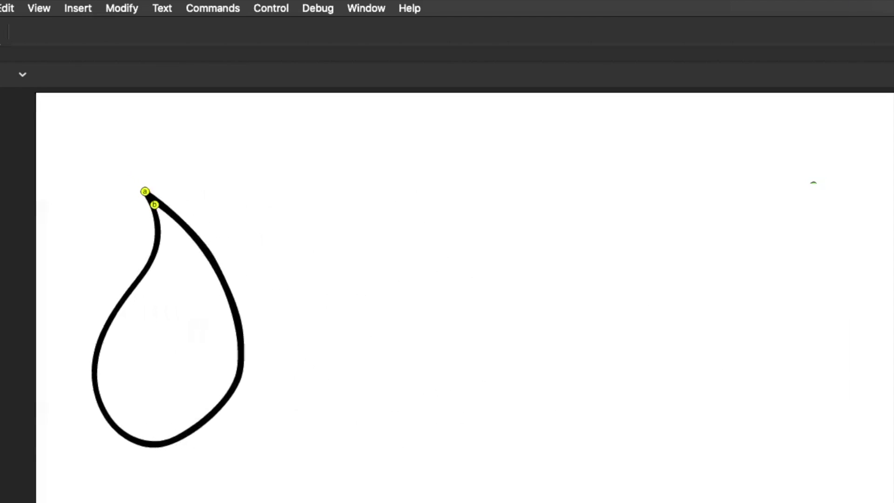
key(Return)
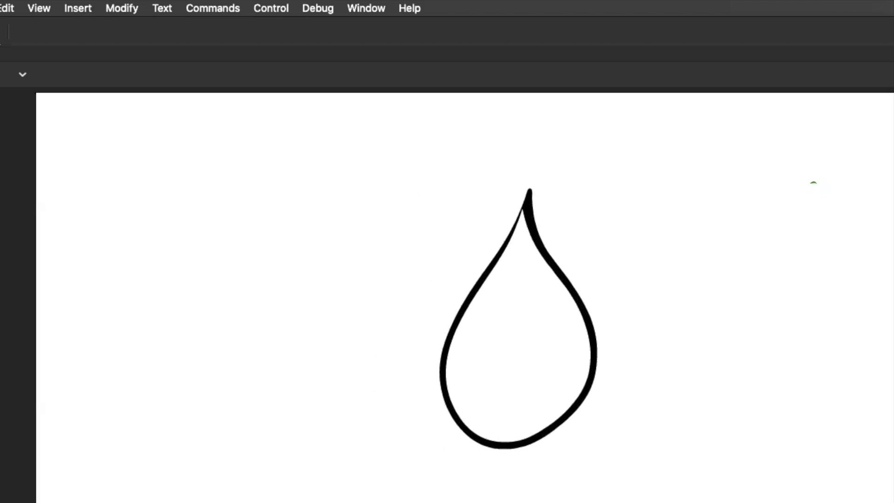
key(shift+comma)
key(Return)
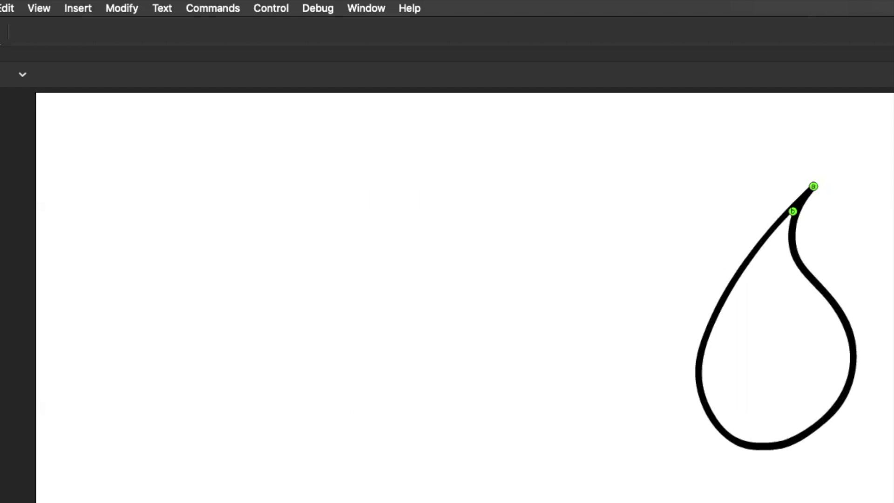
Turn off View > Show Shape Hints and play the teardrop tween
click(43, 8)
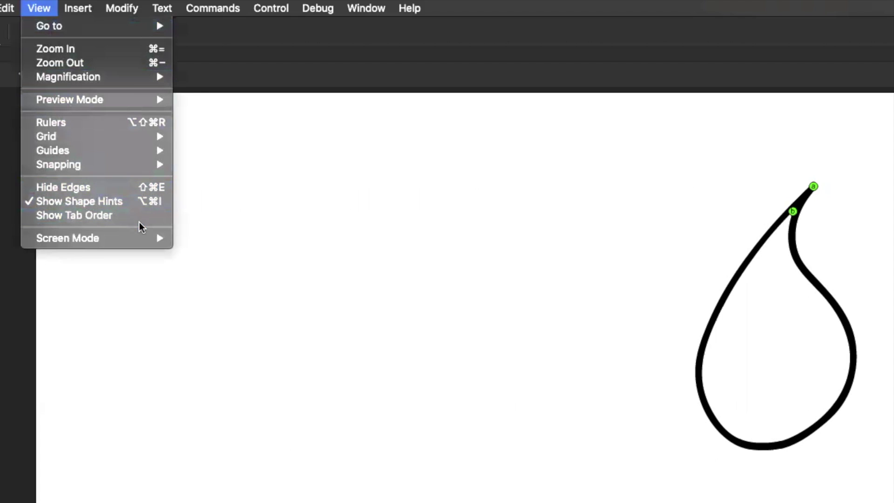
click(117, 202)
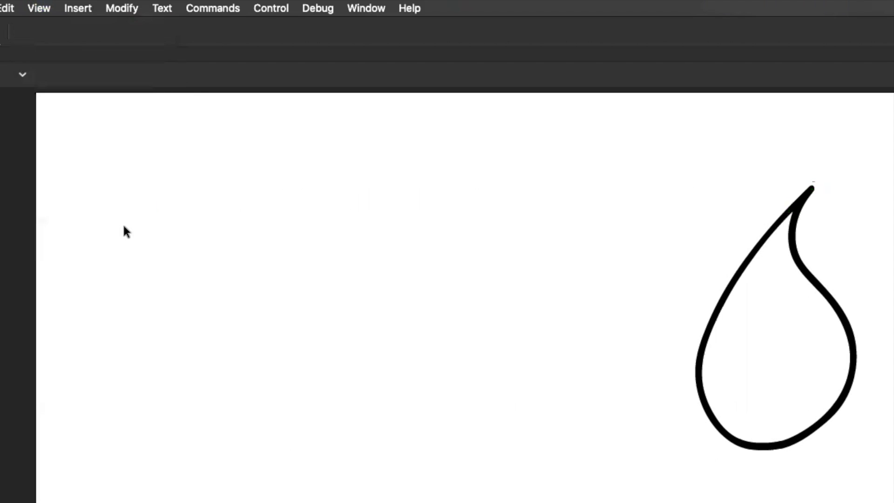
key(Return)
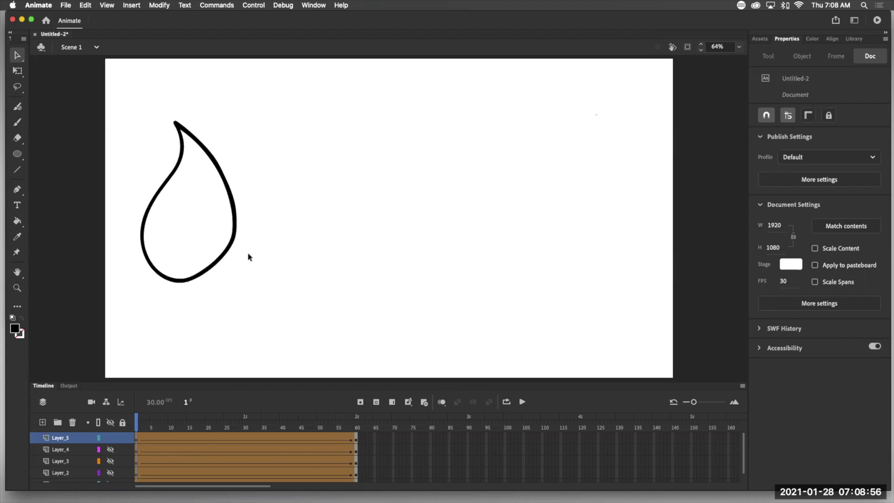
click(288, 439)
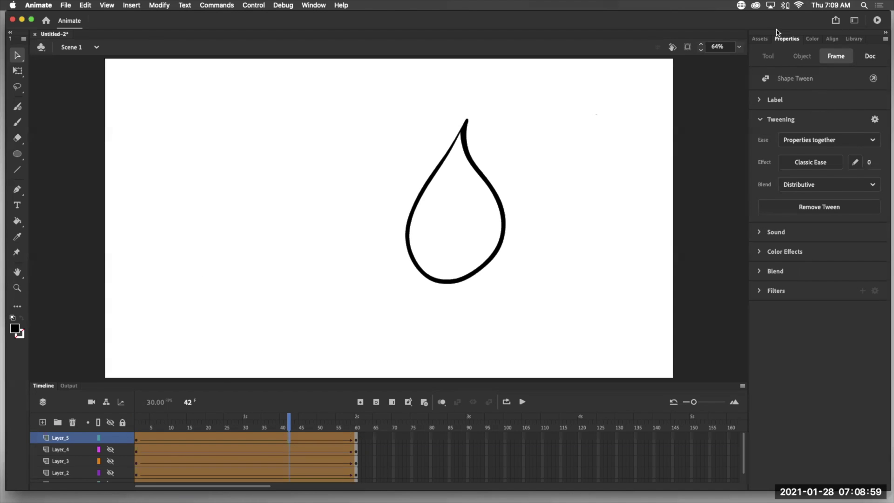
click(760, 120)
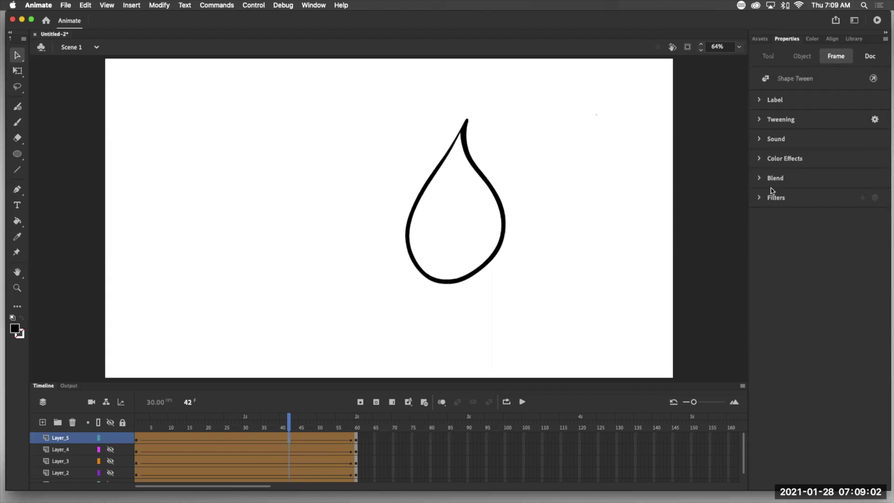
click(761, 119)
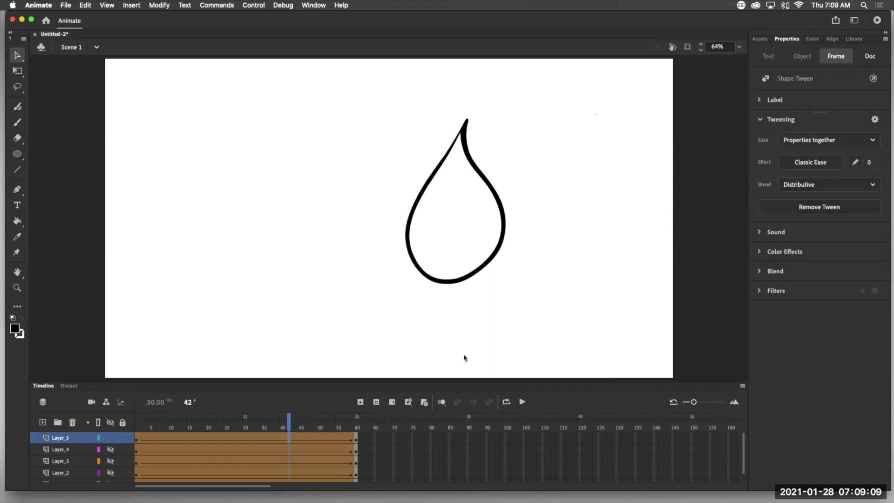
click(226, 427)
key(shift+comma)
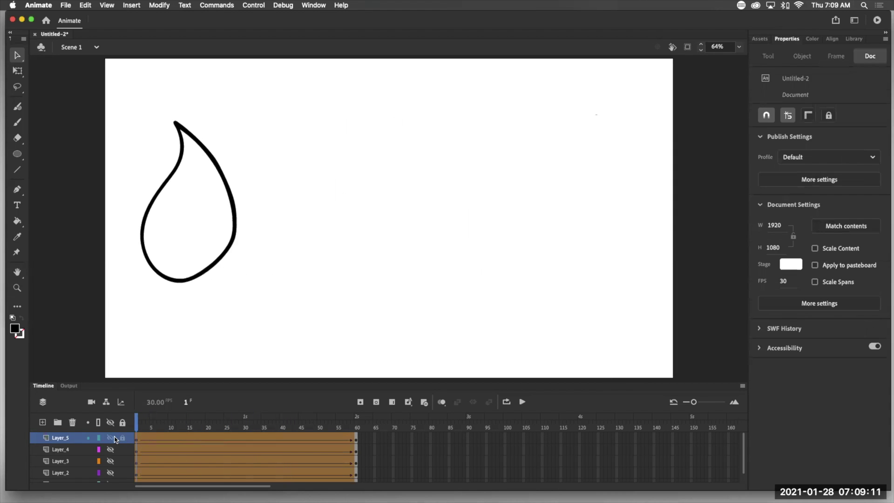
click(522, 403)
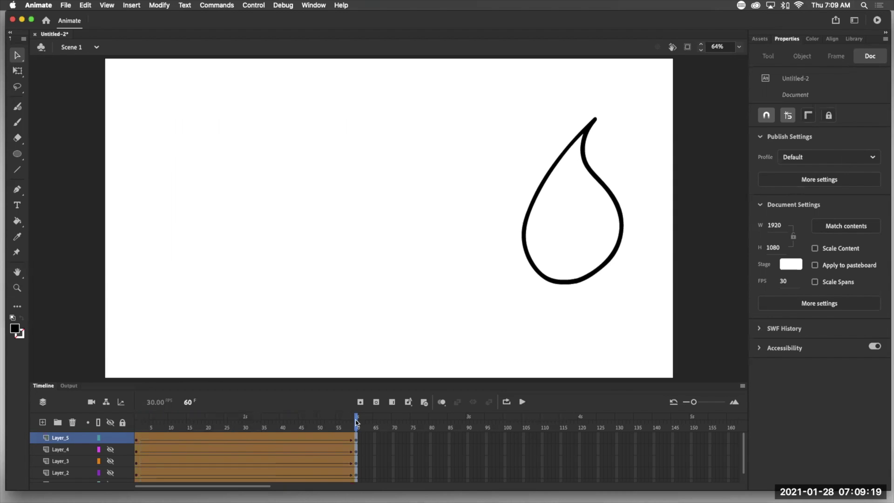
drag(357, 426, 80, 485)
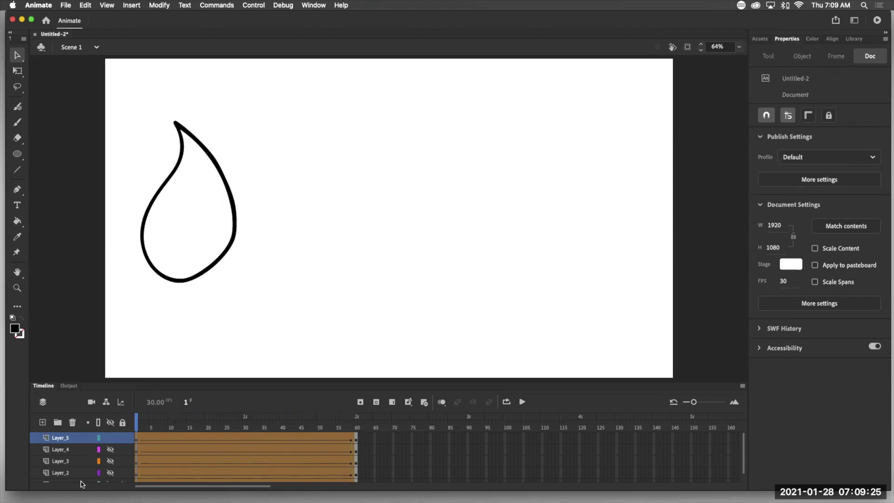
On frame 41, set the tween's Classic Ease intensity to 100, then rewind and play
click(286, 436)
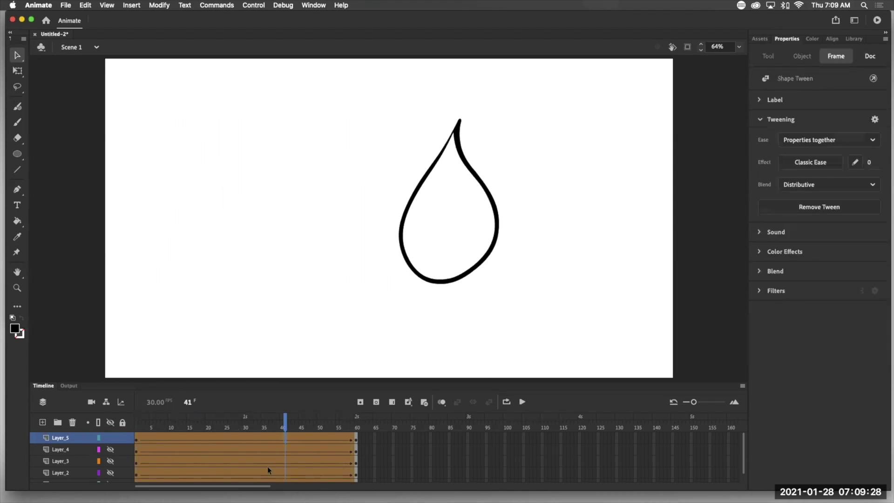
click(869, 164)
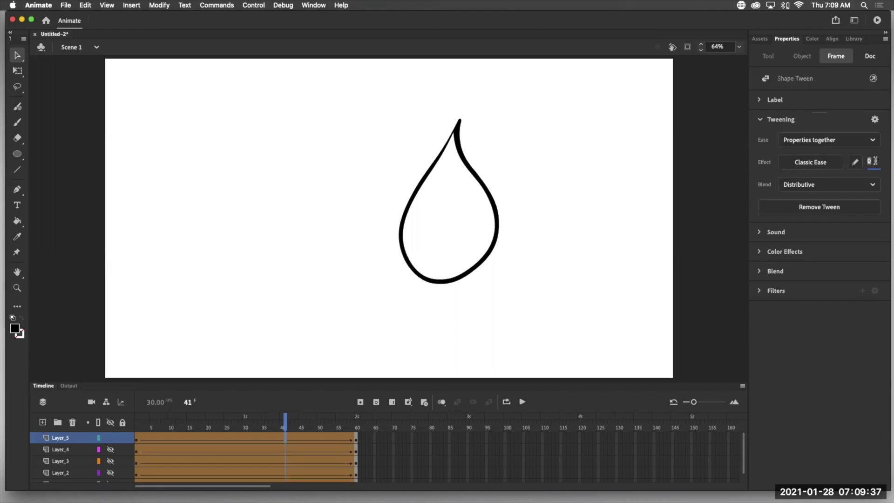
text(100)
key(Return)
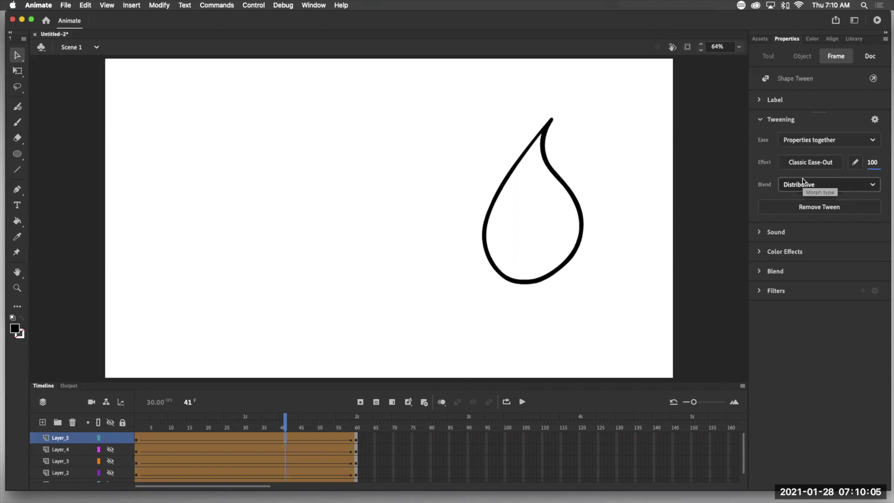
drag(285, 419, 136, 421)
click(523, 402)
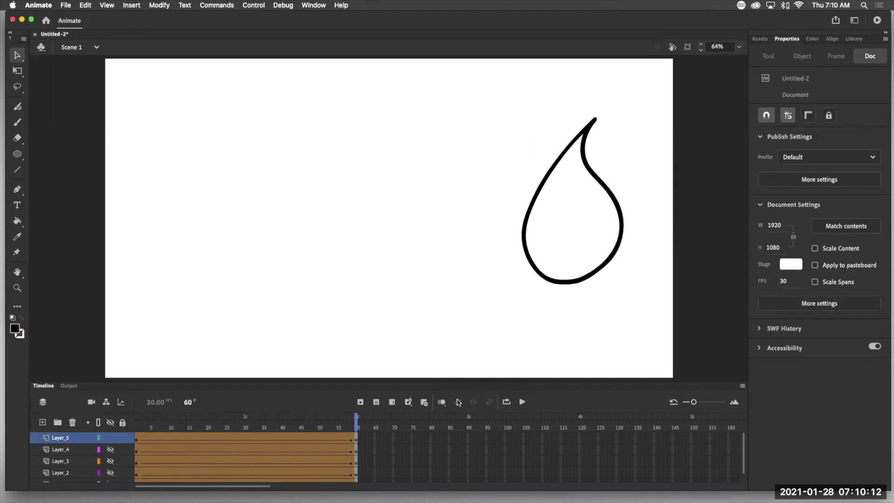
Replay the tween, then apply the Quart Ease-In-Out preset on frame 47
drag(357, 427, 73, 475)
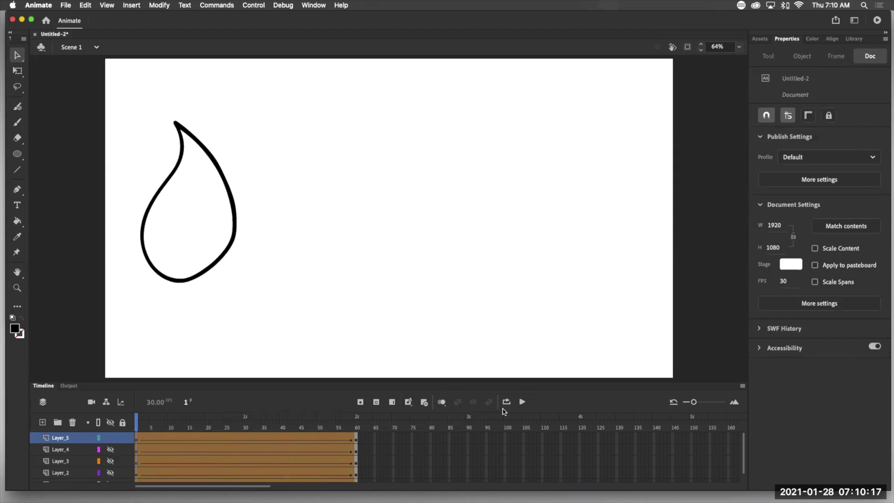
click(523, 402)
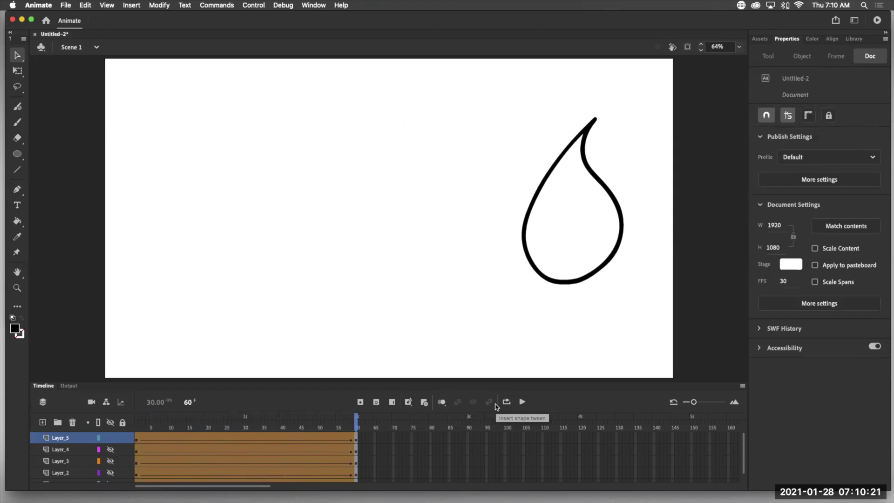
click(309, 439)
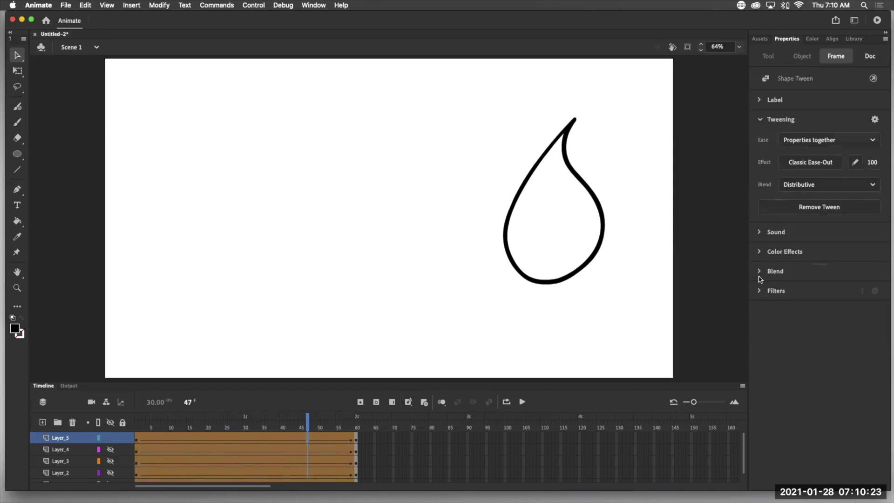
click(811, 162)
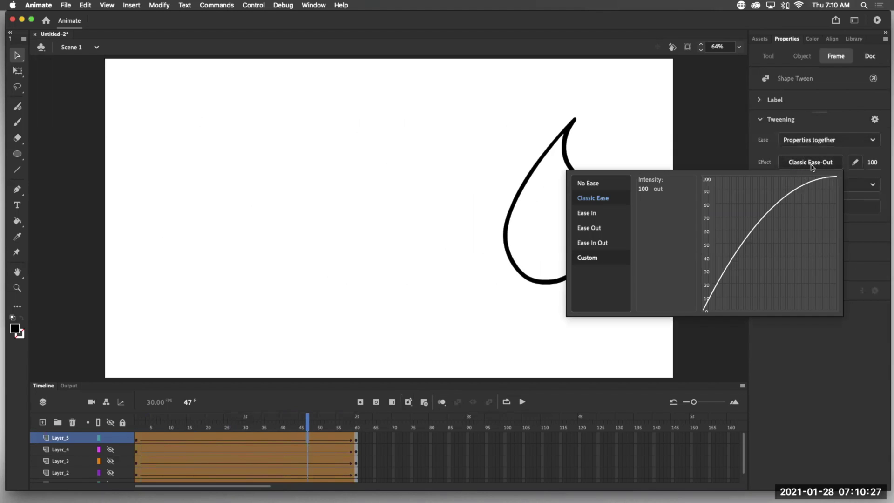
click(802, 166)
click(802, 165)
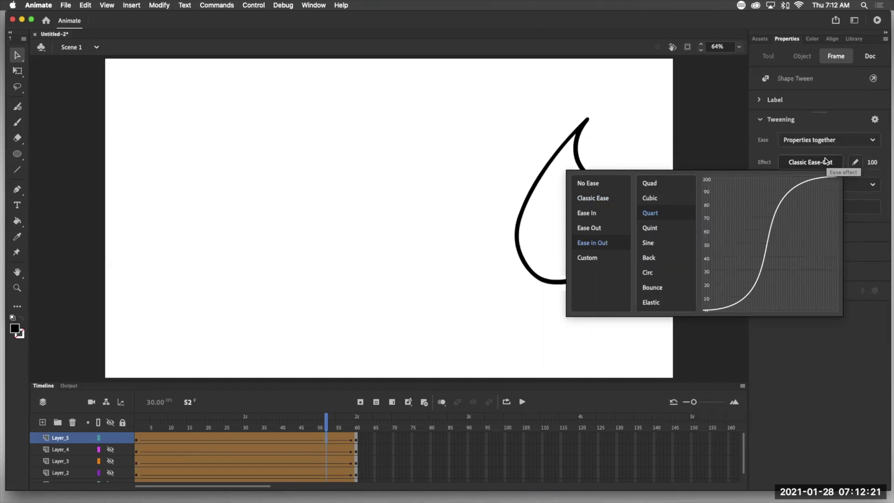
click(826, 161)
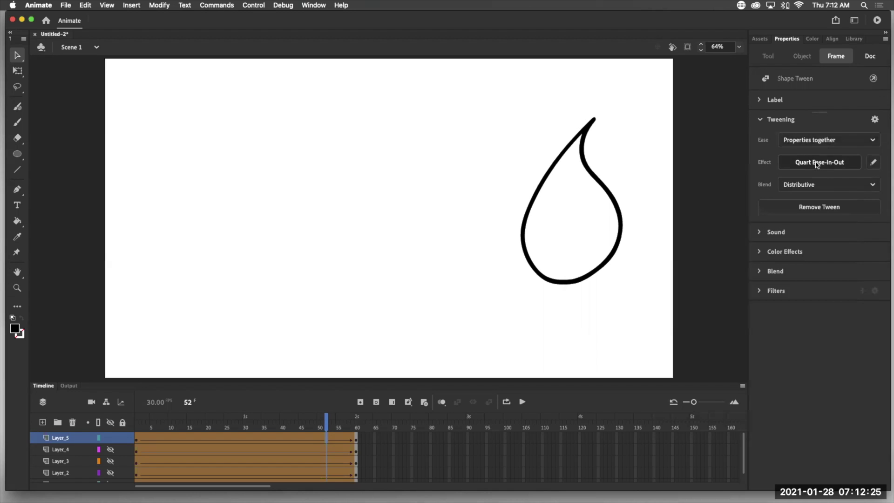
Rewind to frame 1 and play the Quart-eased teardrop tween twice
drag(327, 422, 58, 423)
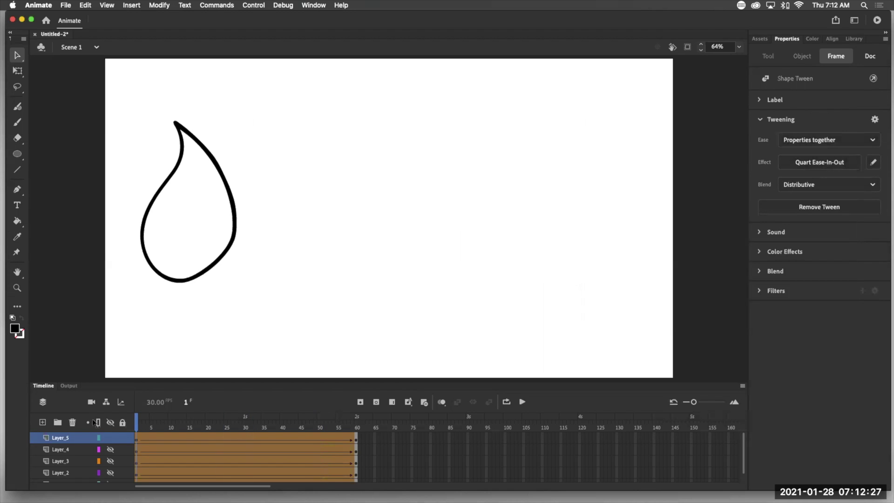
click(523, 402)
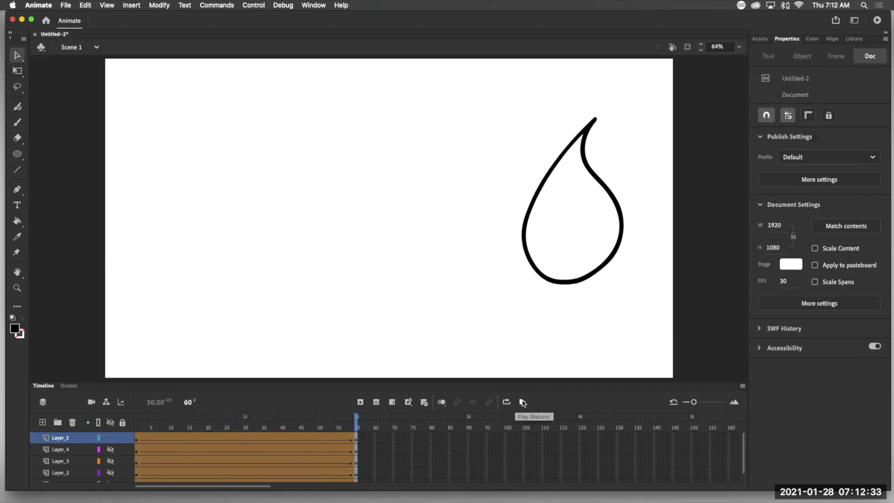
click(521, 404)
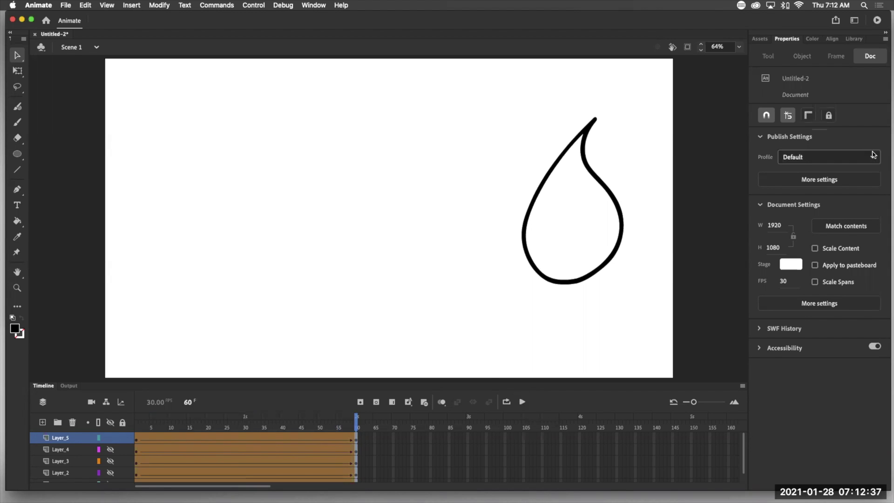
On frame 52, replace the tween's ease with the Bounce Ease-In-Out preset
click(327, 437)
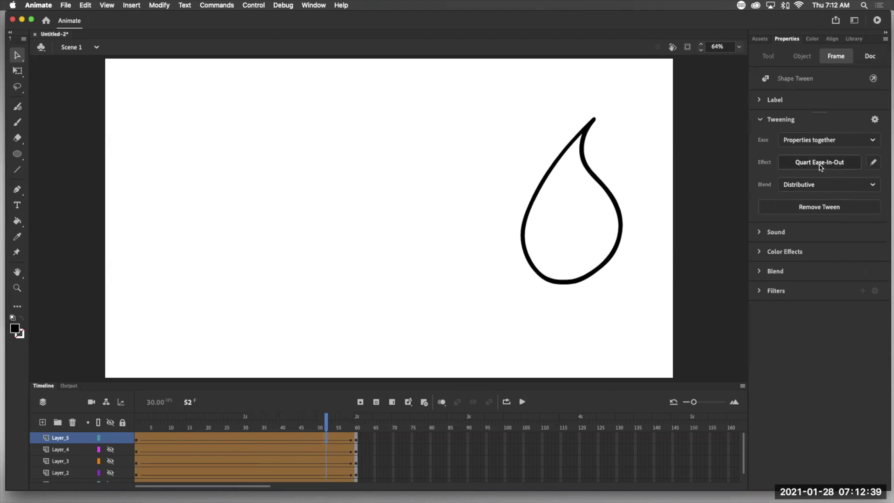
click(797, 164)
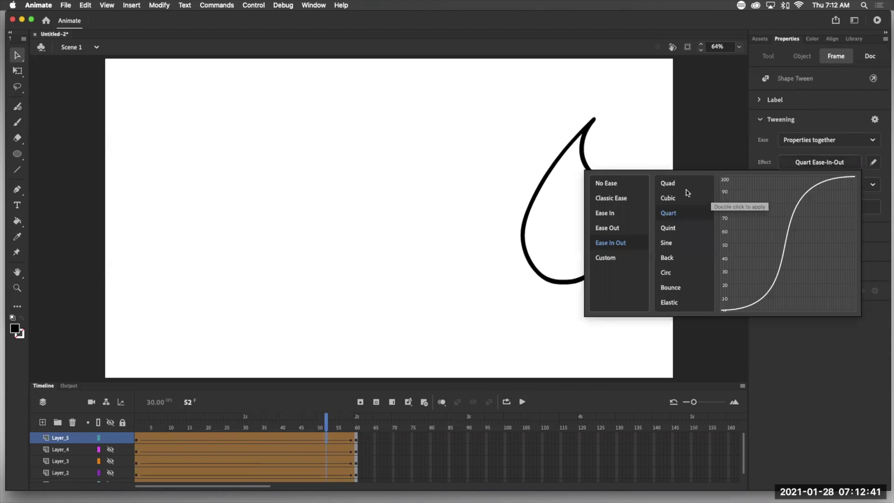
click(670, 287)
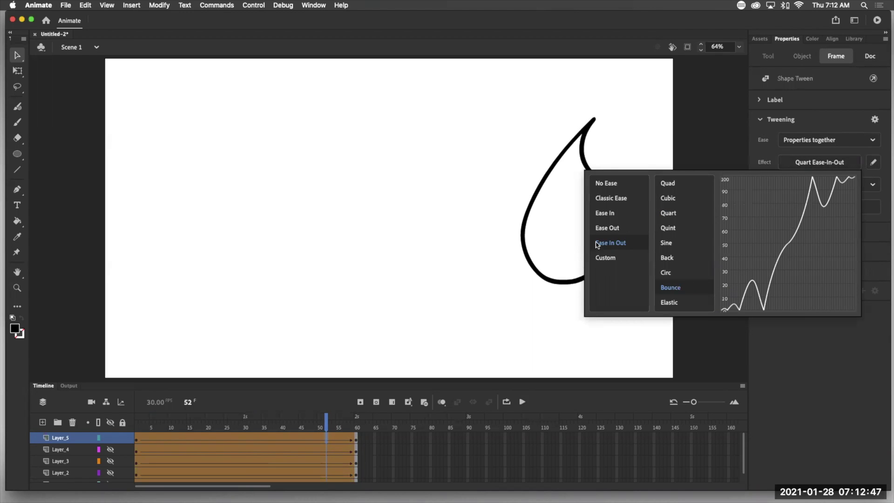
double_click(674, 288)
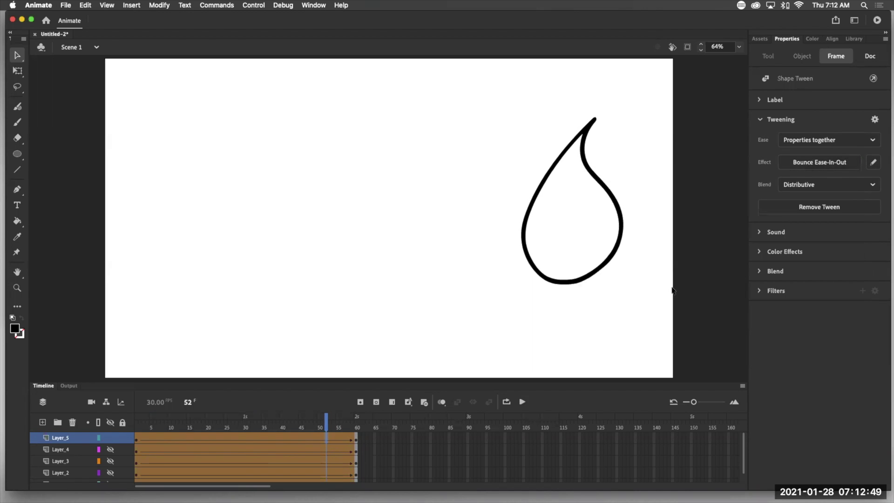
Play the bounce-eased tween several times, then move the playhead to frame 38
click(522, 402)
click(522, 403)
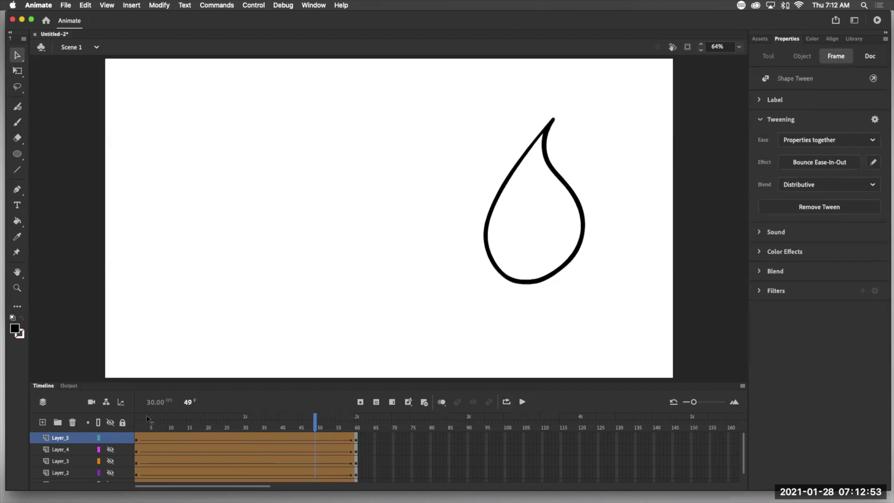
click(522, 403)
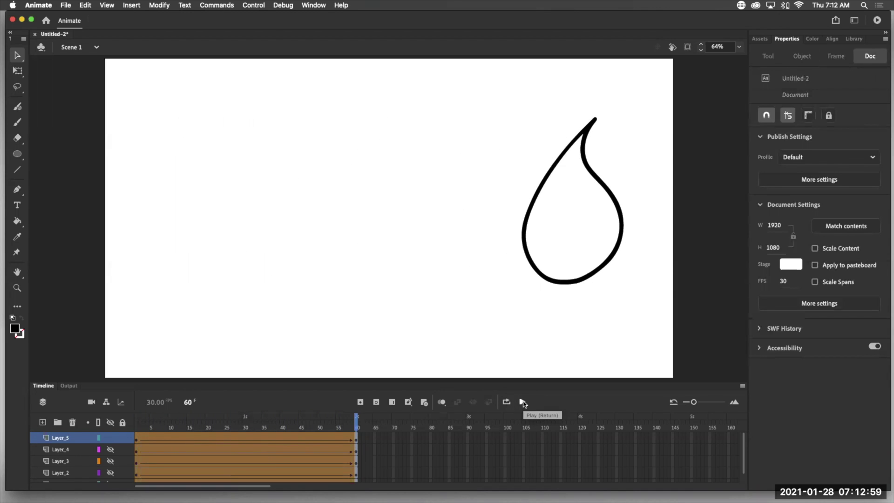
click(523, 403)
drag(286, 438, 275, 438)
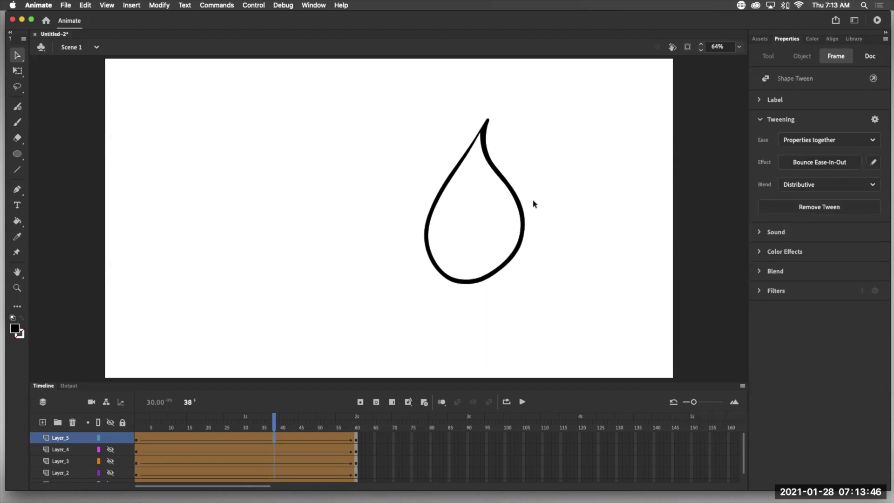
Set the teardrop tween's ease to No Ease and close the presets list
click(810, 164)
click(616, 184)
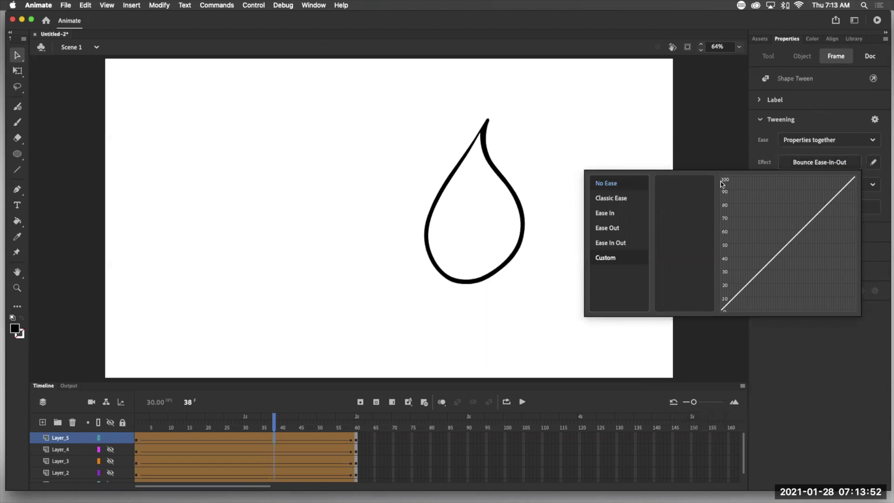
key(Return)
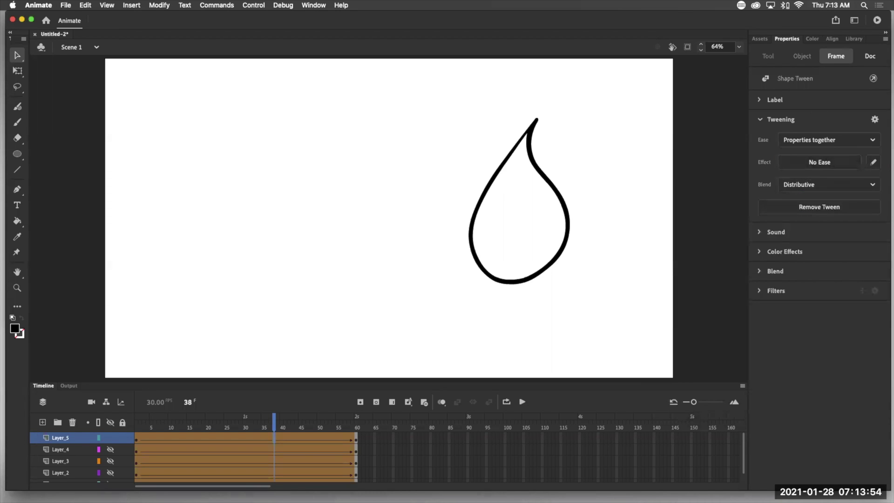
Open the Custom Ease editor and reset its curve to a straight line
click(873, 163)
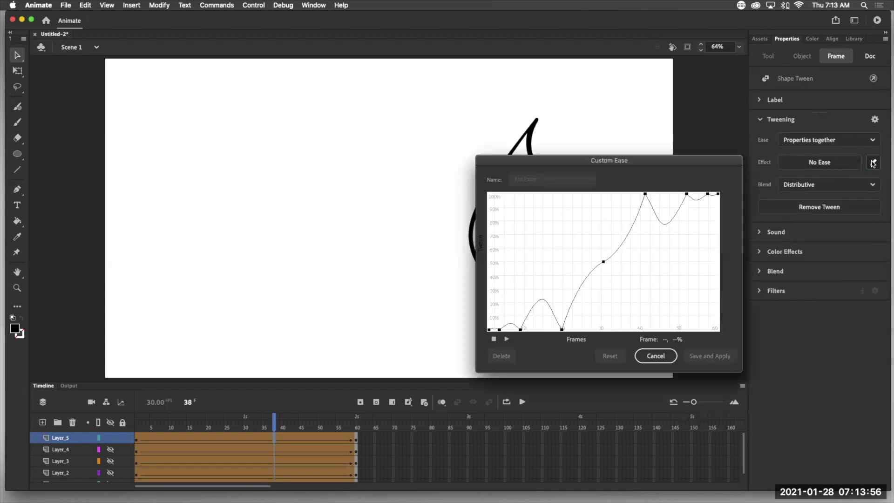
click(563, 330)
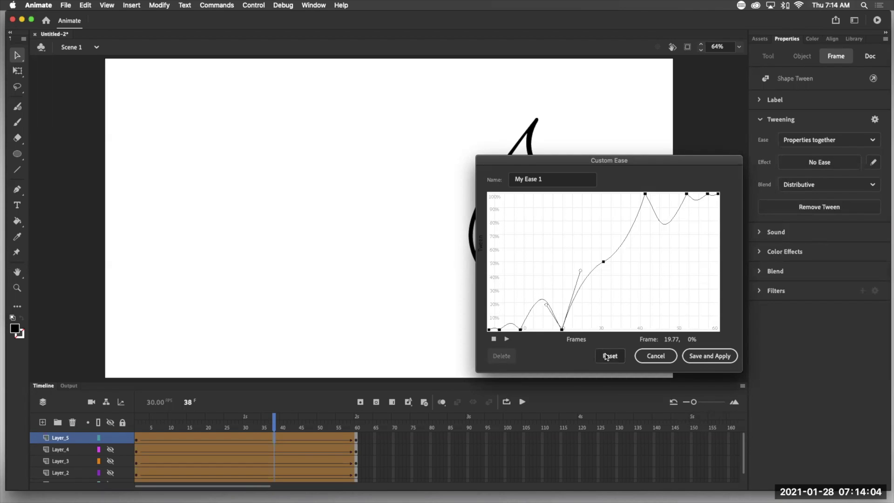
click(606, 357)
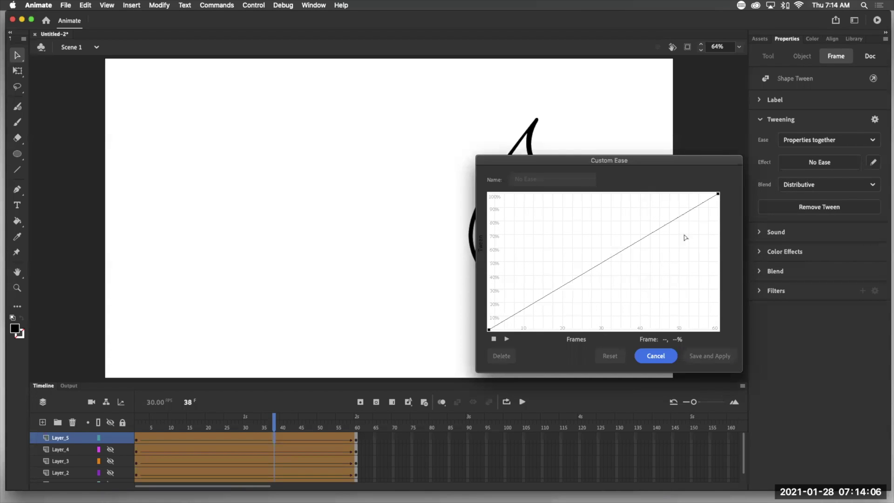
Add curve points near frames 15 and 44, bending 'My Ease 1' into an S-shape
mouse_move(577, 164)
mouse_down()
mouse_move(665, 156)
mouse_move(696, 163)
mouse_up()
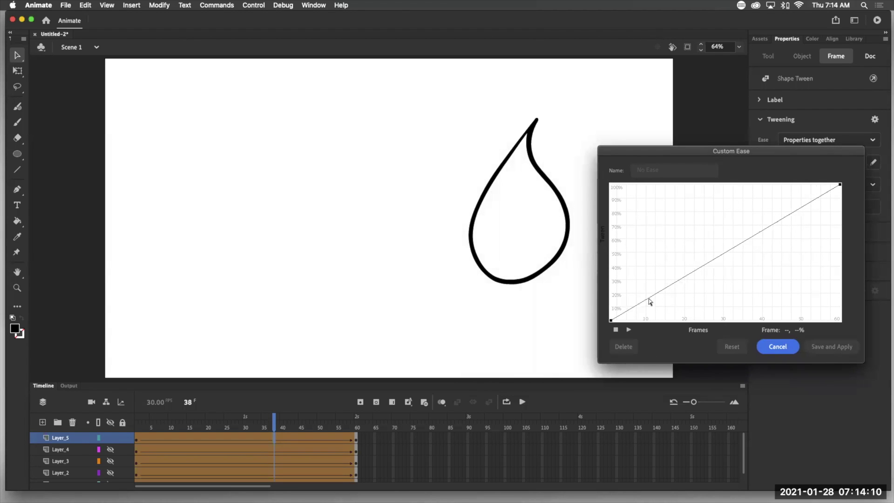
drag(651, 302, 666, 316)
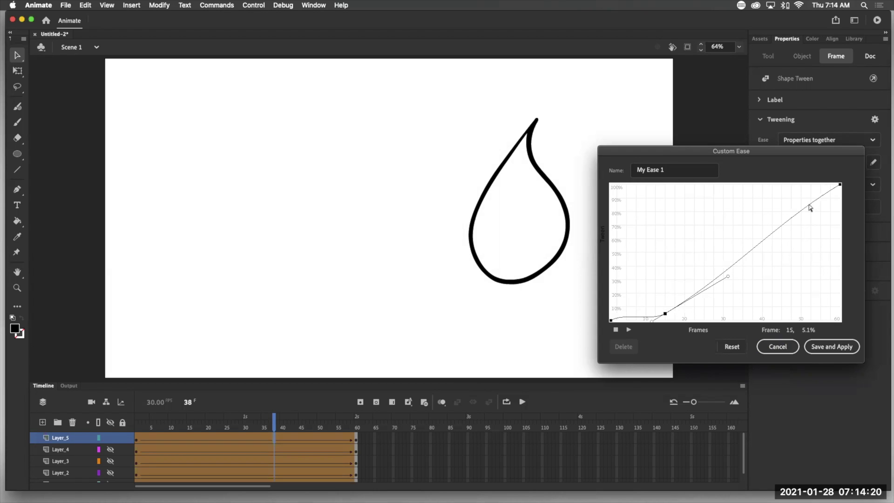
drag(810, 208, 778, 194)
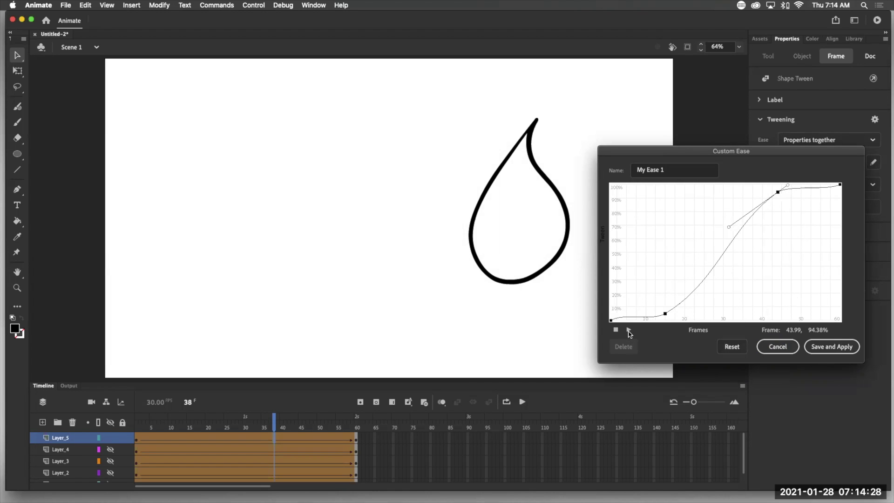
Preview the teardrop motion with My Ease 1, shifting the ease editor slightly right
click(628, 332)
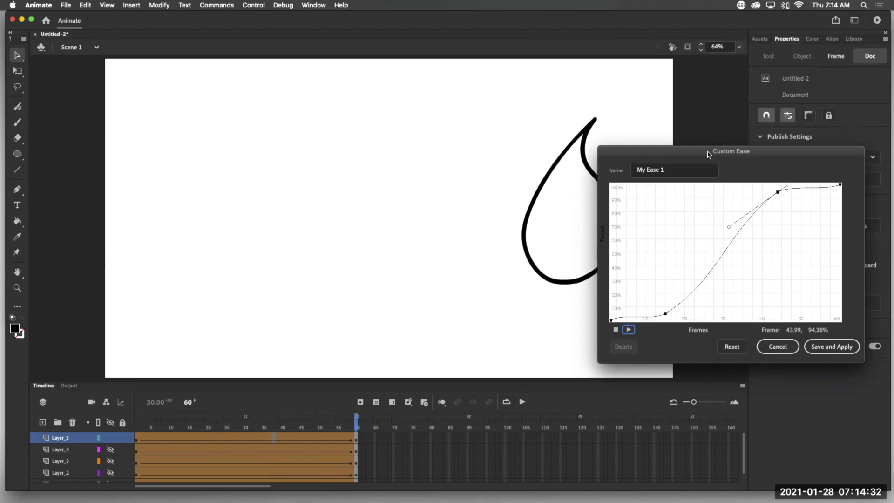
drag(712, 153, 732, 151)
click(650, 327)
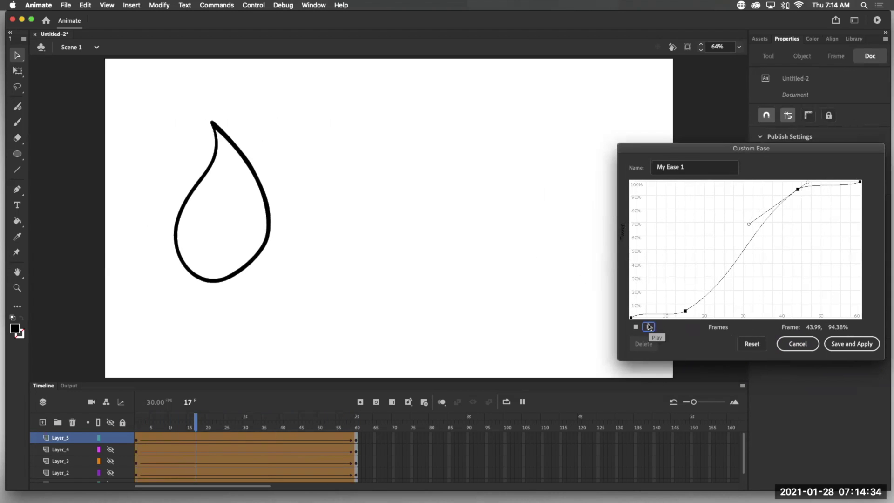
Move the lower control point later and pull the upper point earlier, leaving the lower point near frame 18.7 at 38%
click(686, 312)
drag(687, 313, 727, 308)
drag(798, 189, 759, 192)
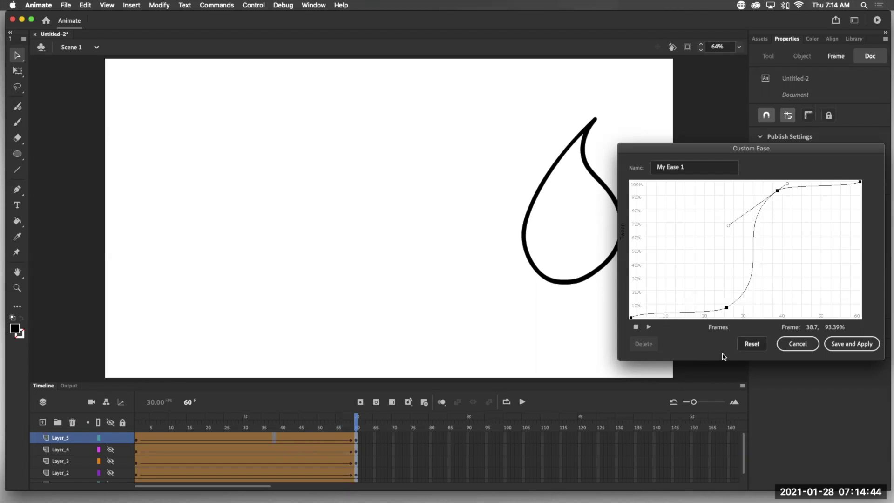
click(649, 327)
click(727, 308)
drag(729, 309, 700, 265)
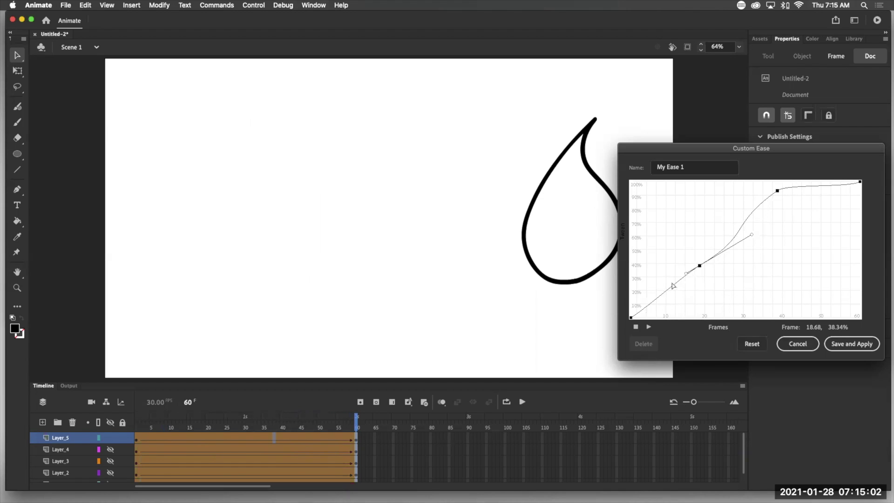
Add a point near frame 10 and drop a curve point to 10% at frame 25.66
click(666, 290)
drag(700, 266, 698, 310)
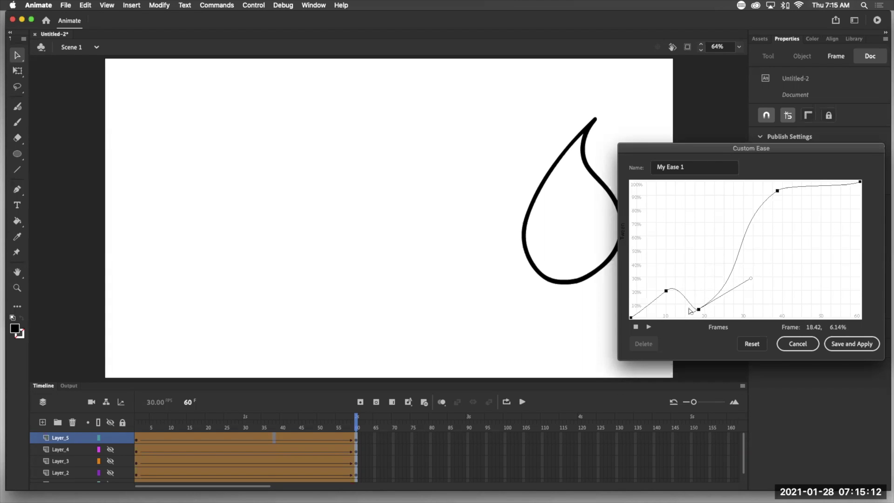
click(648, 327)
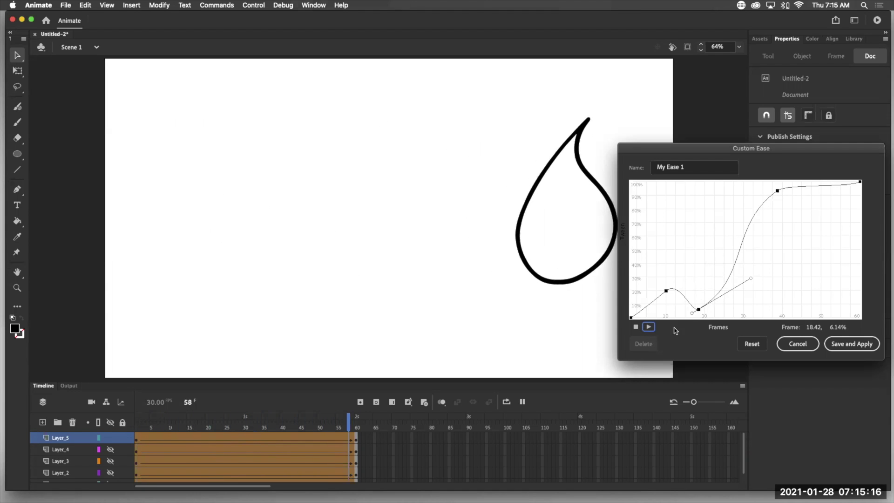
drag(699, 310, 743, 307)
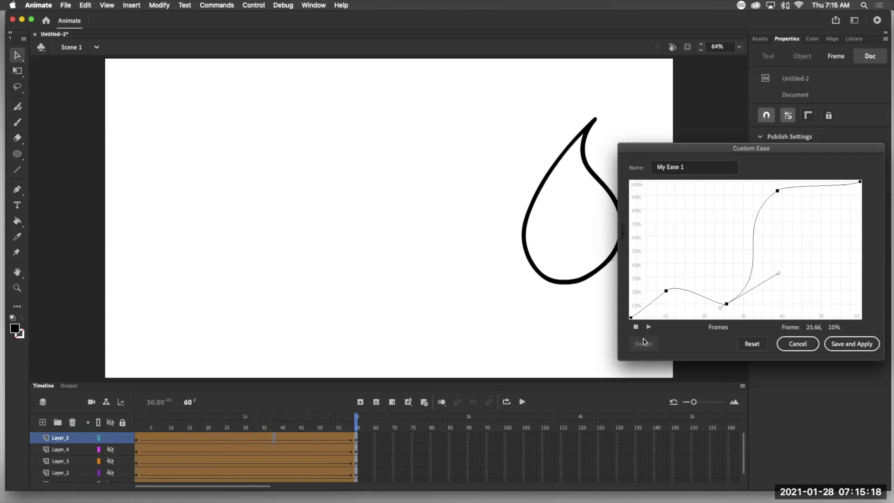
click(649, 327)
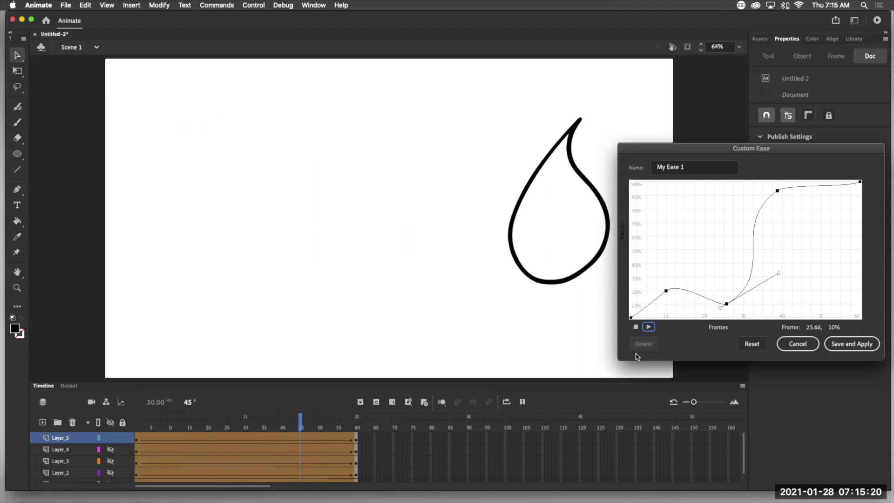
Add a point near frame 51 dipped to 0%, and lower the high point to 60%
click(824, 185)
drag(824, 186, 814, 311)
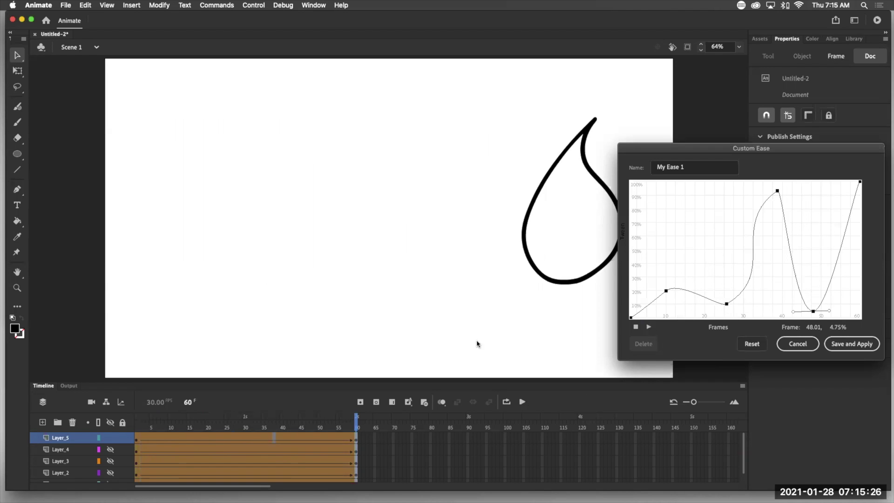
drag(814, 312, 819, 318)
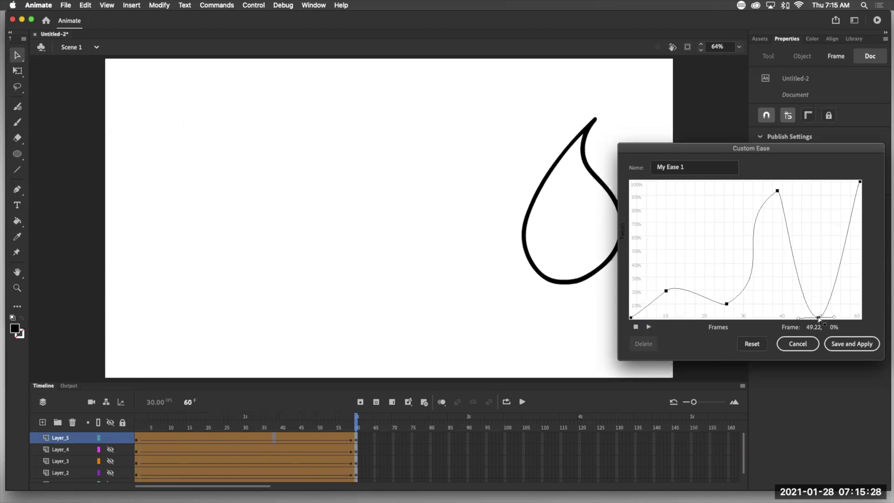
click(649, 327)
drag(779, 192, 831, 228)
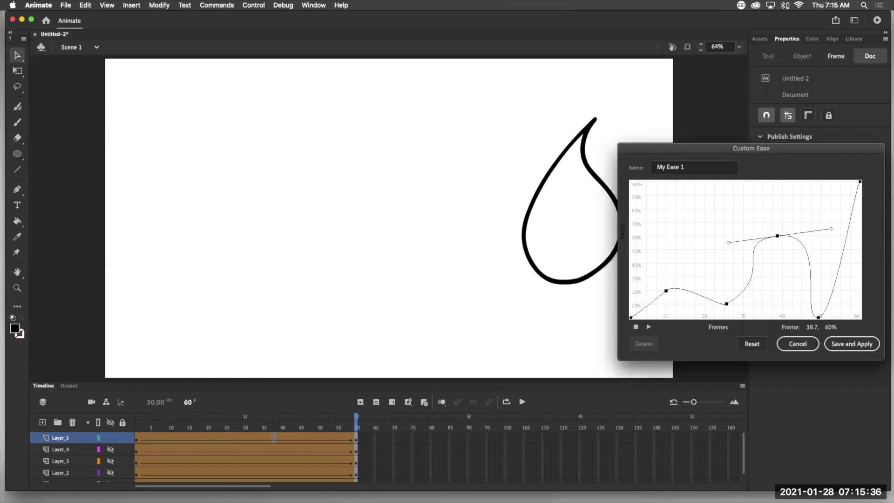
Give the final rise a steep S-curve and raise the frame-49 point to 98.57%
click(648, 327)
click(860, 182)
drag(856, 185, 750, 189)
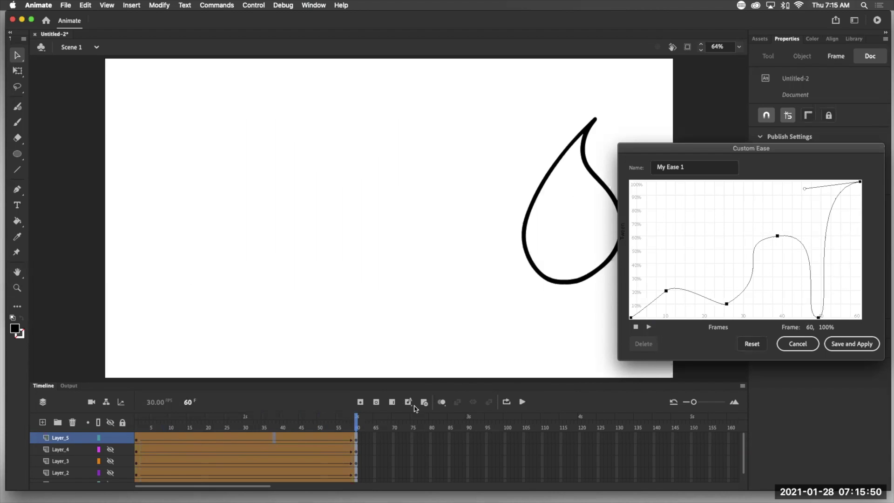
click(649, 327)
drag(819, 319, 818, 184)
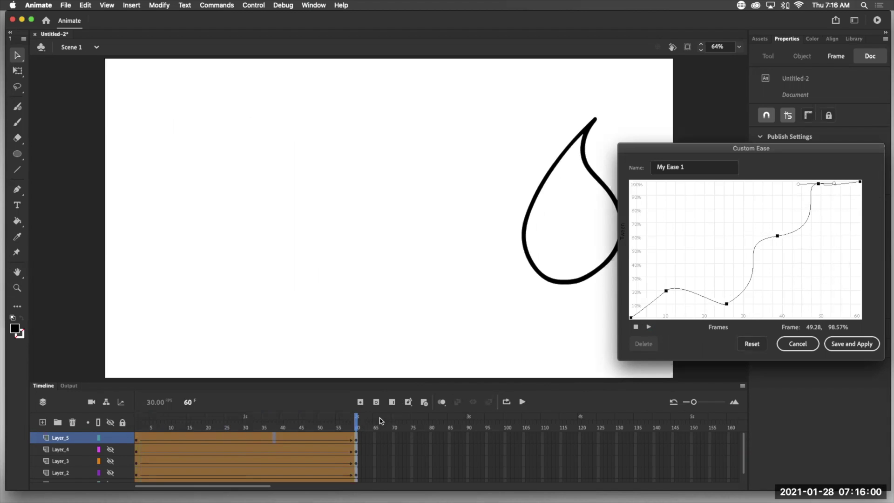
click(648, 327)
click(649, 327)
Save and apply My Ease 1, then confirm it is listed under Custom presets at frame 50 of Layer_5
click(840, 345)
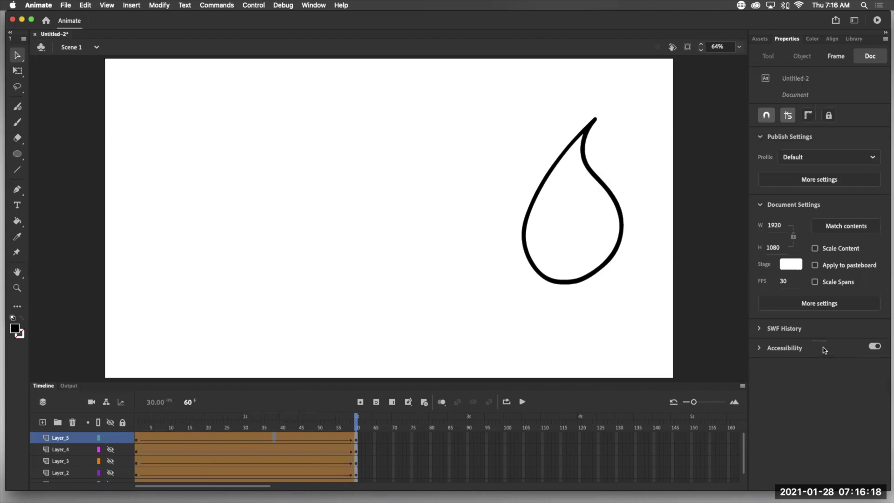
click(319, 439)
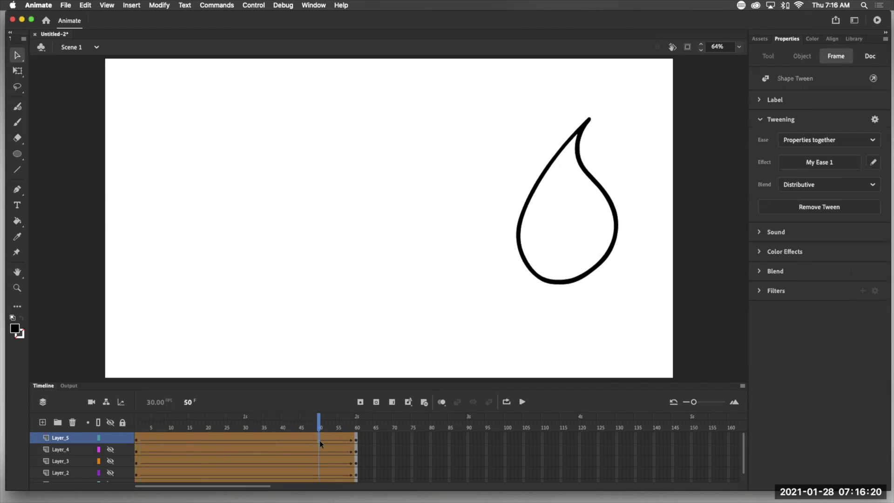
click(819, 165)
click(681, 201)
click(824, 162)
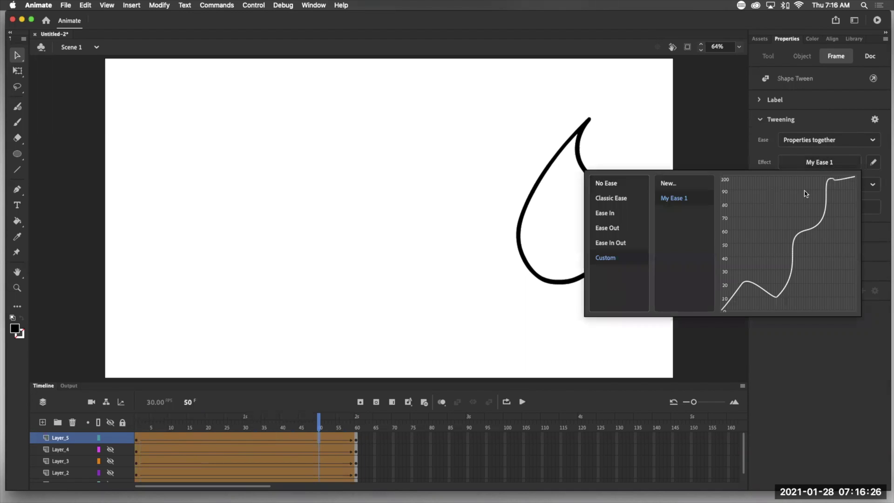